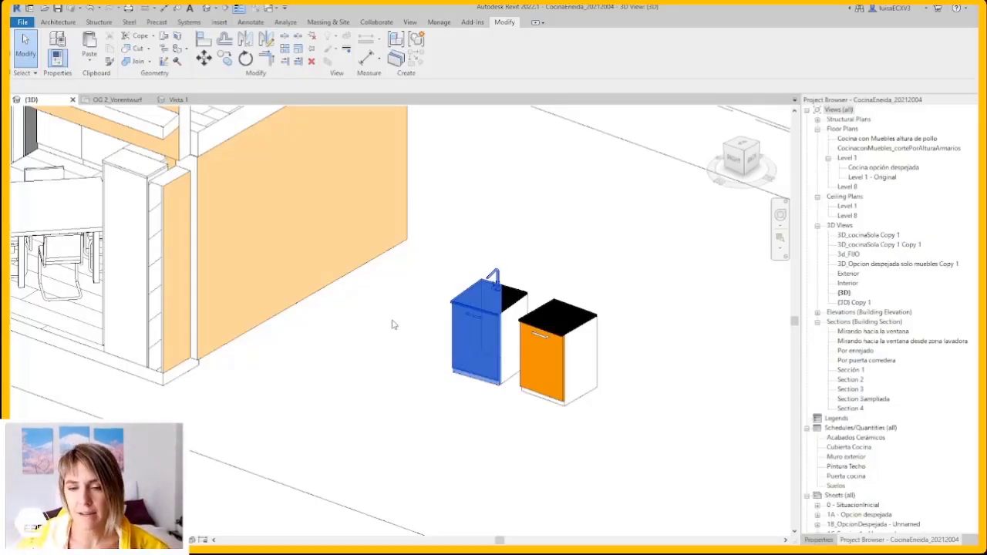
Step: Copy the sink cabinet and the second kitchen cabinet to the clipboard, then switch to OG 2_Vorentwurf
{"action": "left_click", "coordinate": [571, 362]}
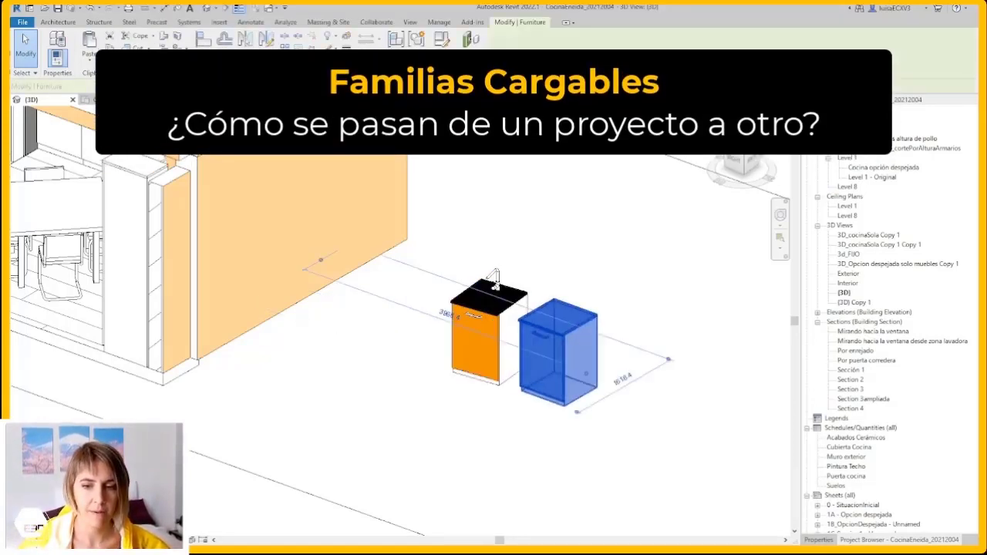
{"action": "left_click", "coordinate": [458, 411]}
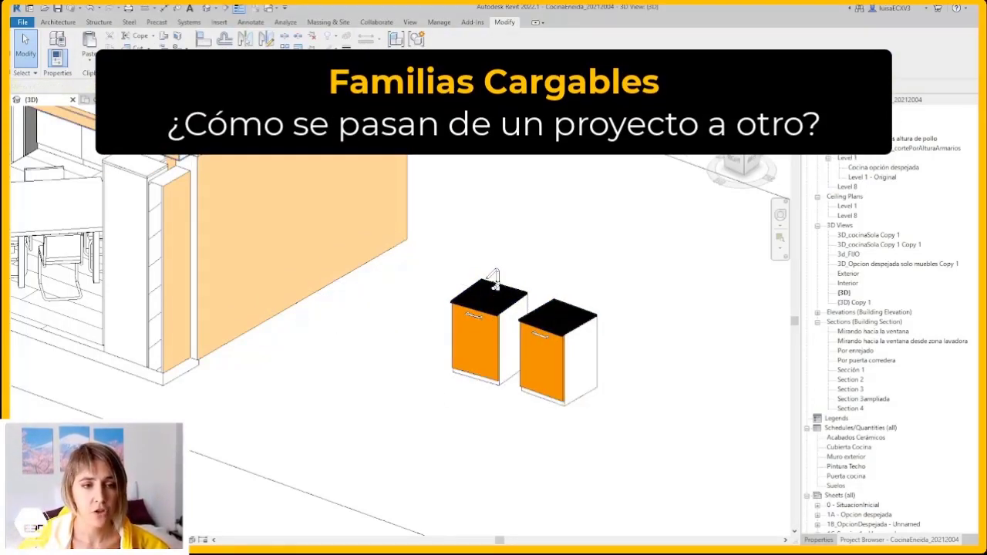
{"action": "scroll", "coordinate": [532, 309], "scroll_direction": "up", "scroll_amount": 2}
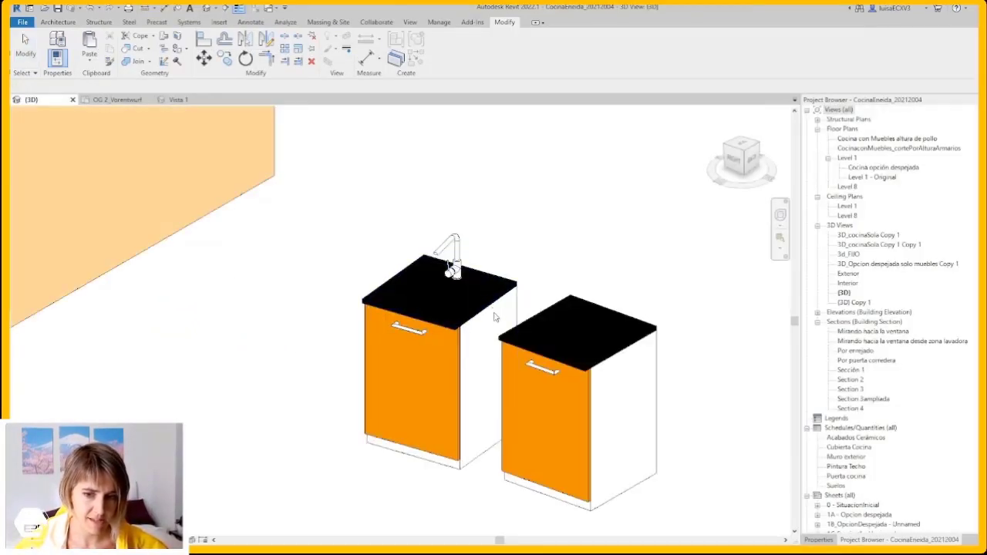
{"action": "left_click", "coordinate": [452, 267]}
{"action": "left_click", "coordinate": [545, 327], "text": "ctrl"}
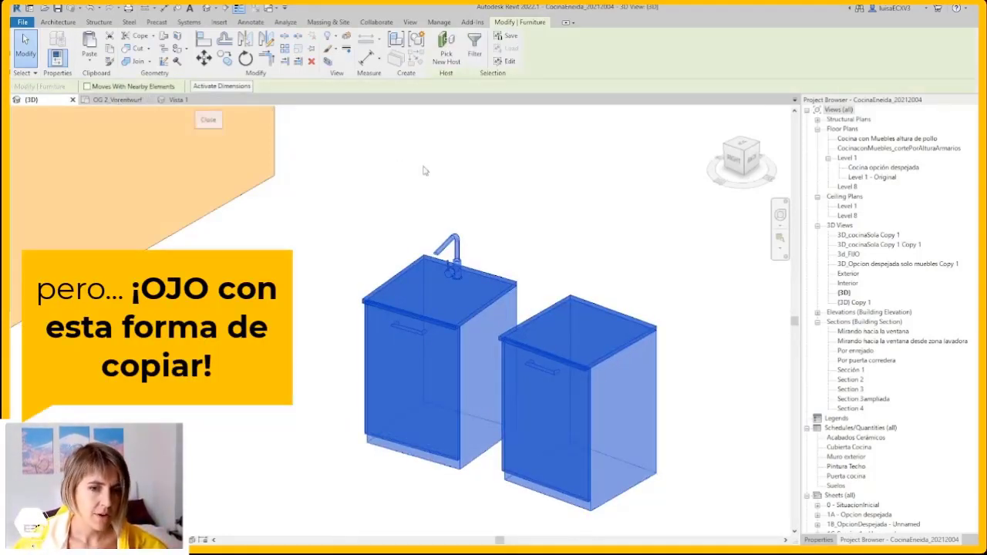
{"action": "left_click", "coordinate": [110, 49]}
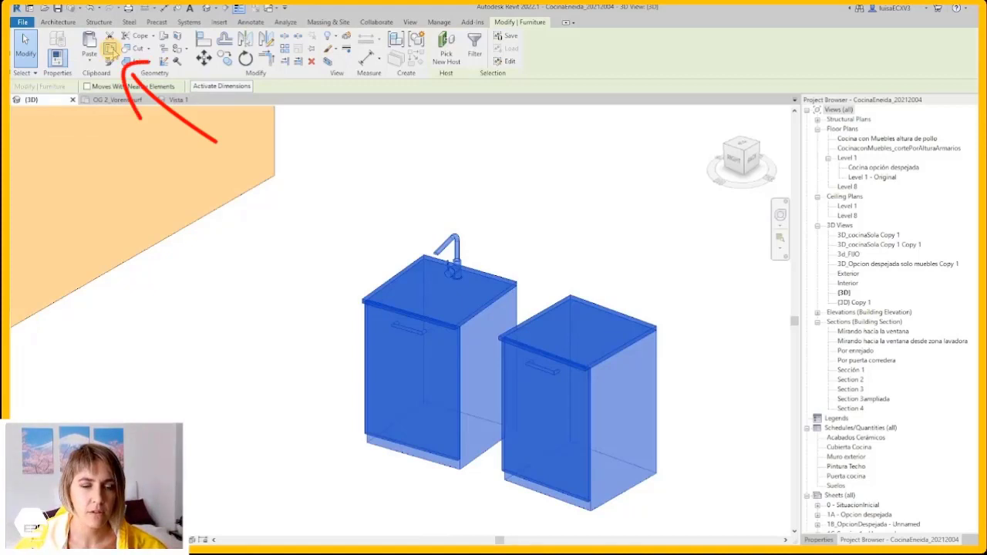
{"action": "left_click", "coordinate": [124, 101]}
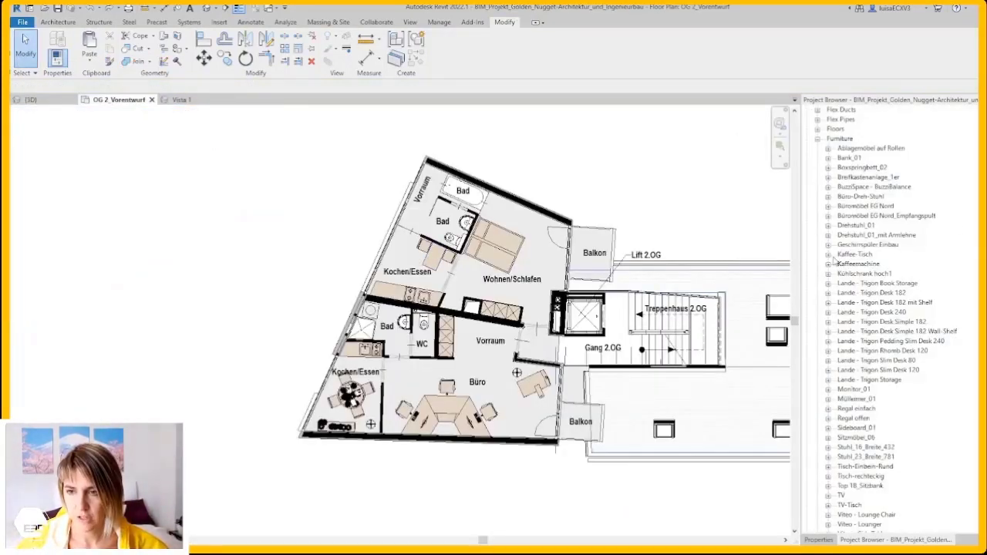
Step: Paste both cabinets from the clipboard, accepting duplicate types, and place them left of the building
{"action": "scroll", "coordinate": [926, 330], "scroll_direction": "down", "scroll_amount": 3}
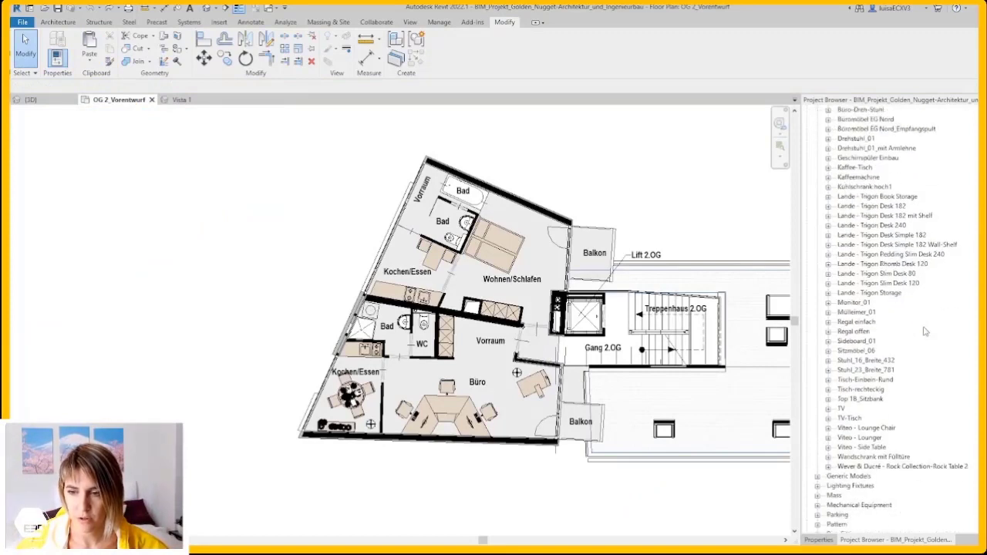
{"action": "scroll", "coordinate": [925, 330], "scroll_direction": "up", "scroll_amount": 2}
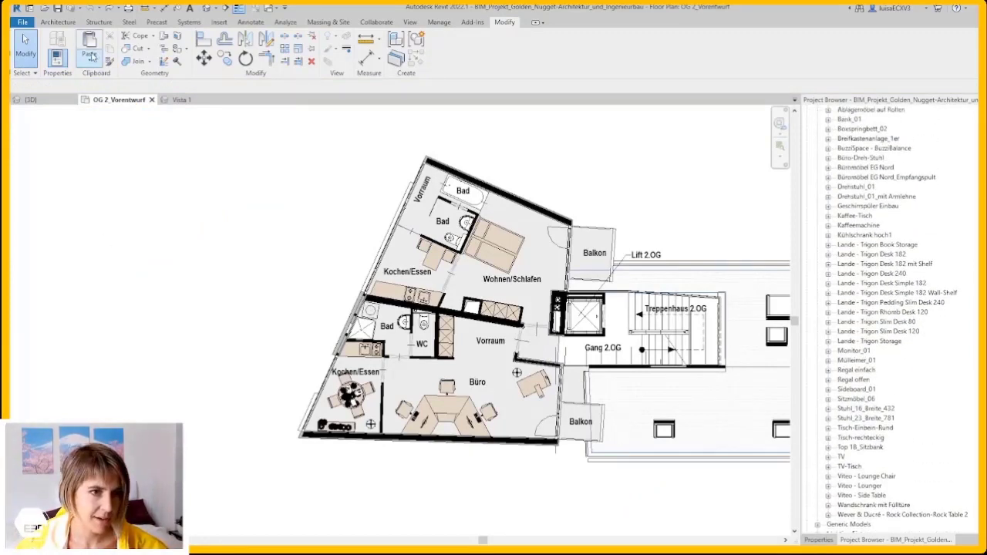
{"action": "left_click", "coordinate": [91, 58]}
{"action": "left_click", "coordinate": [91, 77]}
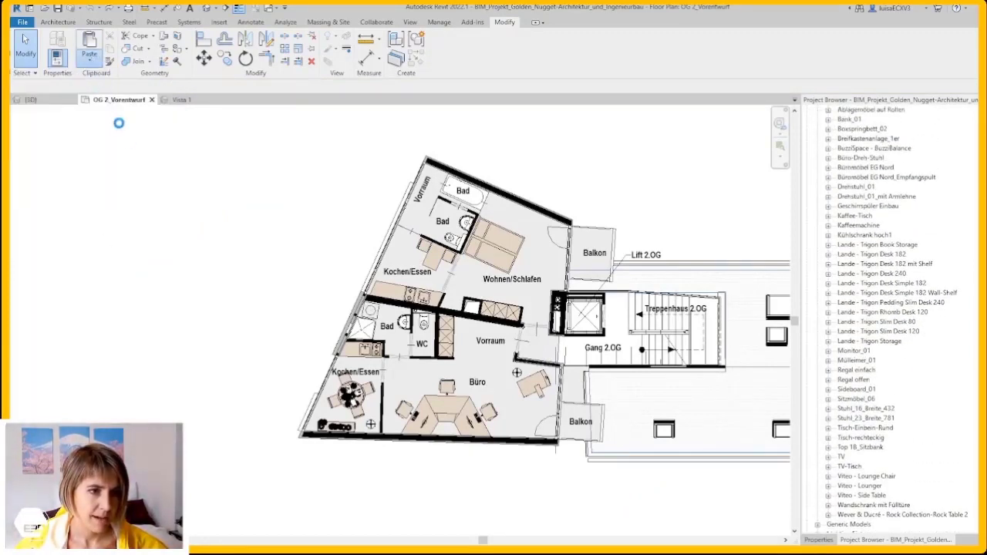
{"action": "left_click", "coordinate": [552, 331]}
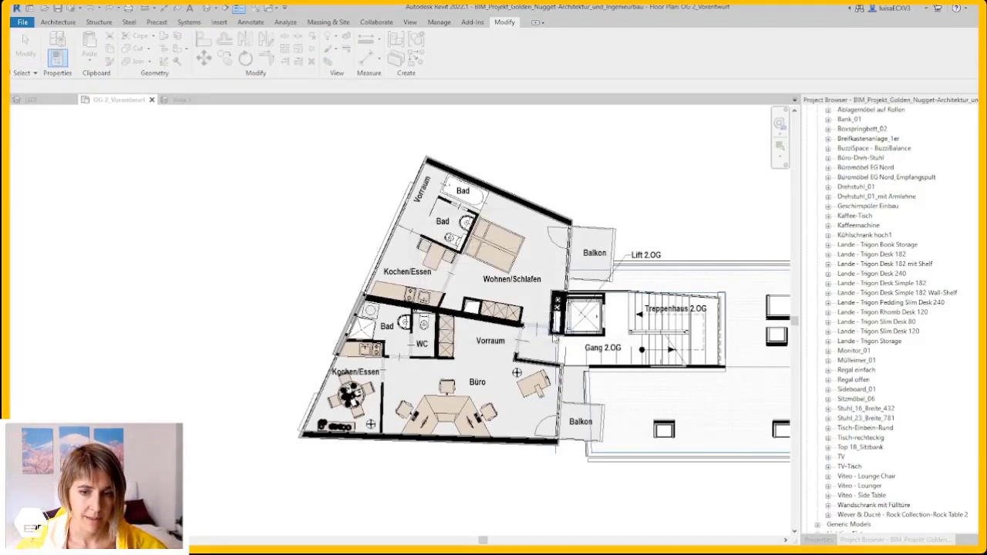
{"action": "left_click", "coordinate": [253, 351]}
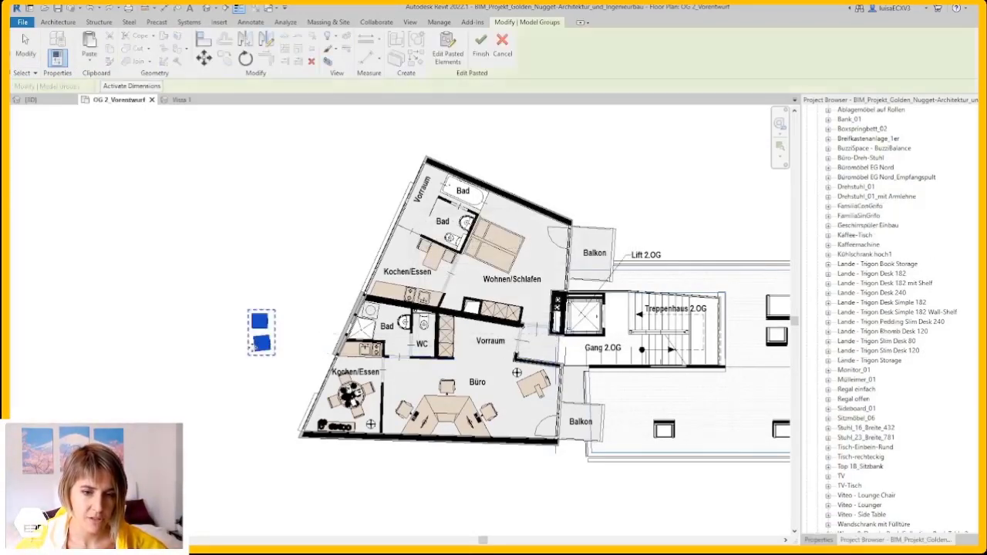
{"action": "scroll", "coordinate": [254, 349], "scroll_direction": "up", "scroll_amount": 3}
{"action": "left_click", "coordinate": [239, 395]}
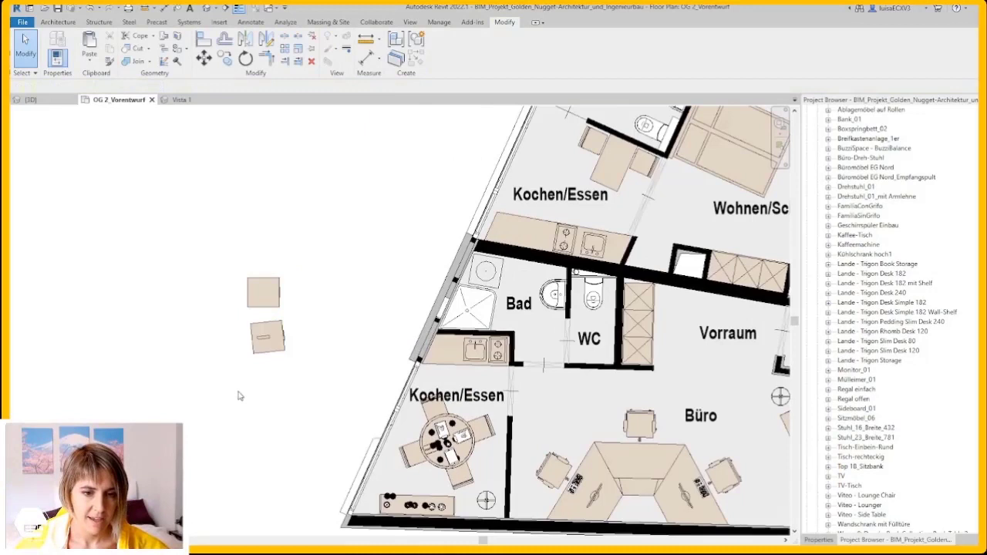
Step: Move the existing kitchen counter out into empty space beside the pasted cabinets
{"action": "left_click", "coordinate": [263, 339]}
{"action": "scroll", "coordinate": [239, 344], "scroll_direction": "up", "scroll_amount": 4}
{"action": "scroll", "coordinate": [366, 320], "scroll_direction": "down", "scroll_amount": 3}
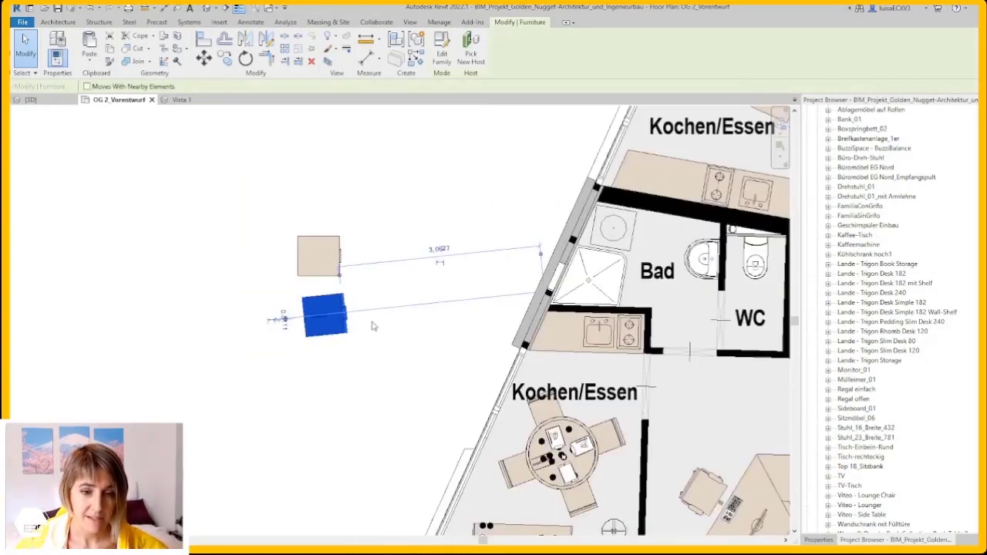
{"action": "left_click", "coordinate": [344, 351]}
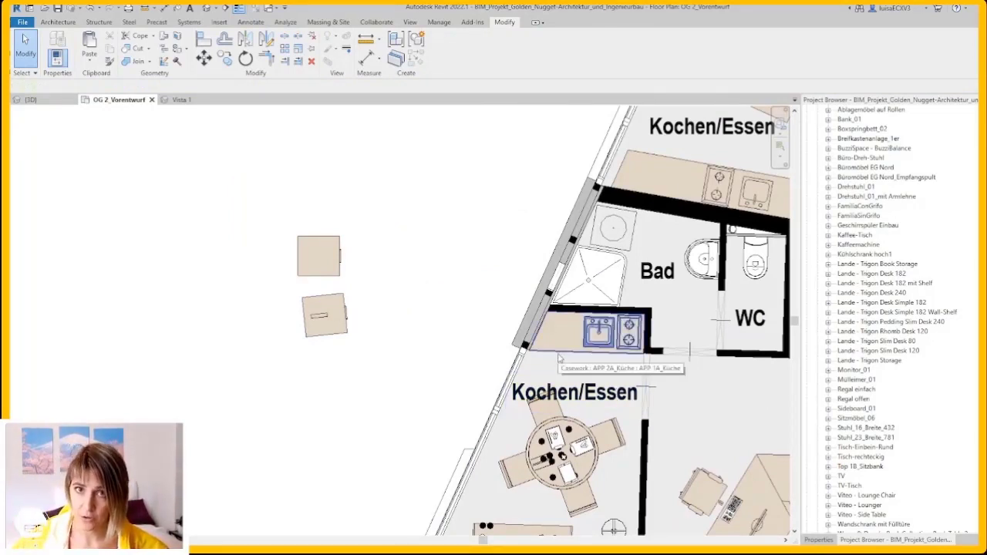
{"action": "left_click", "coordinate": [560, 358]}
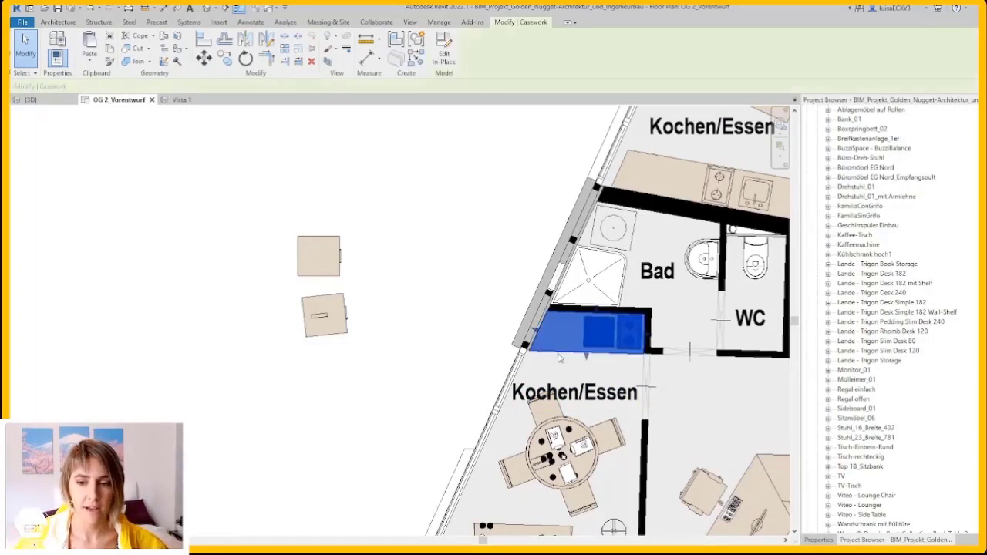
{"action": "left_click", "coordinate": [223, 60]}
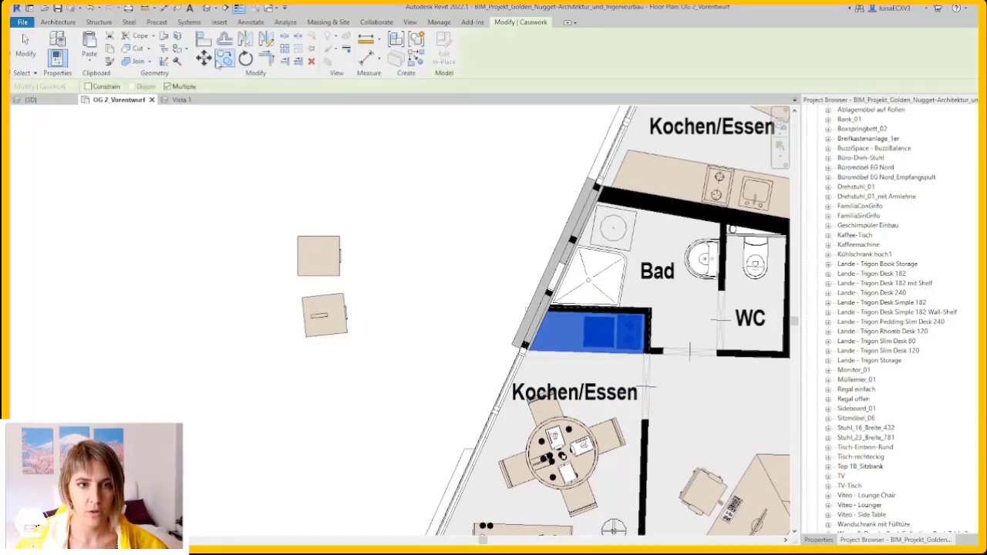
{"action": "left_click", "coordinate": [621, 318]}
{"action": "left_click", "coordinate": [471, 224]}
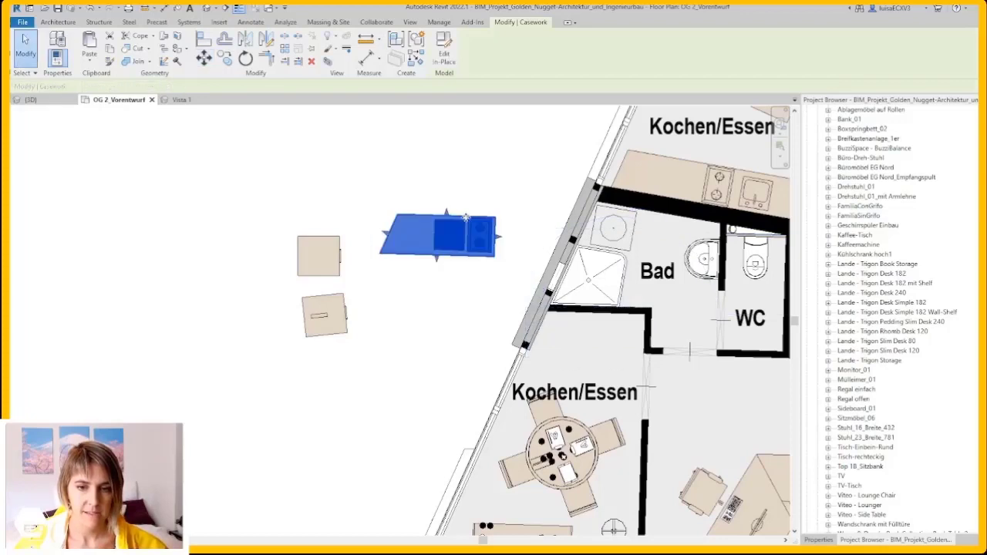
{"action": "key", "text": "Escape"}
Step: Rotate the upper pasted cabinet 90° and drag it into the counter's old spot by Bad
{"action": "left_click", "coordinate": [320, 277]}
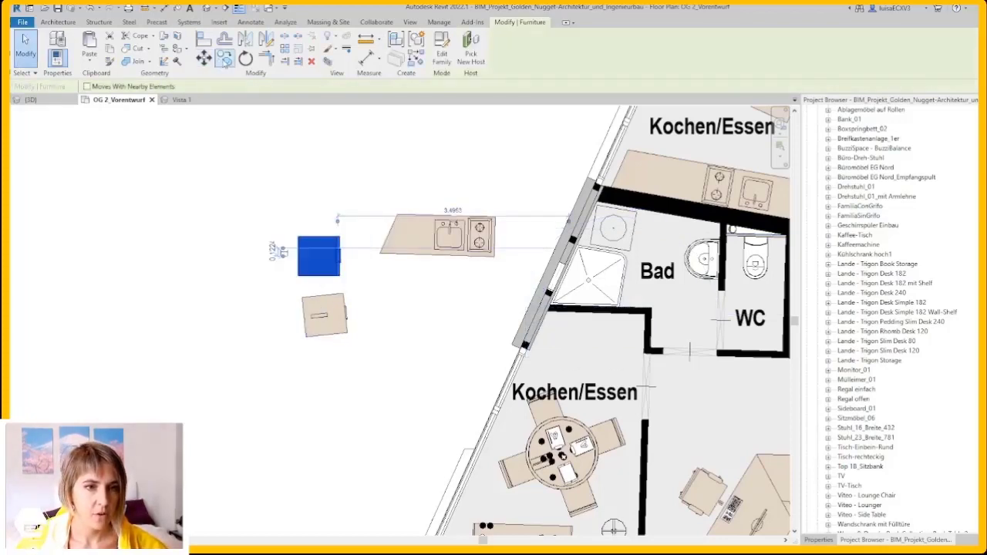
{"action": "left_click", "coordinate": [245, 59]}
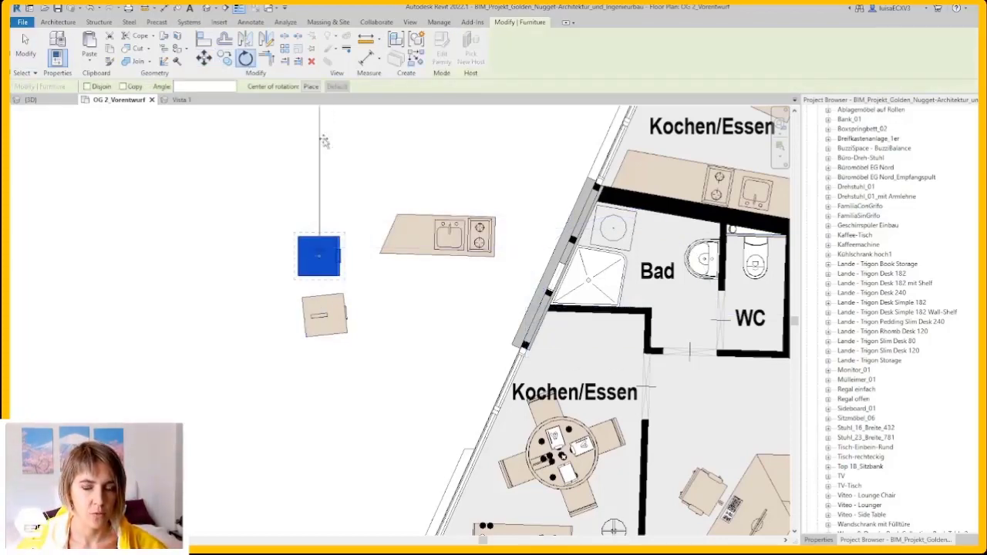
{"action": "left_click", "coordinate": [323, 142]}
{"action": "left_click", "coordinate": [460, 263]}
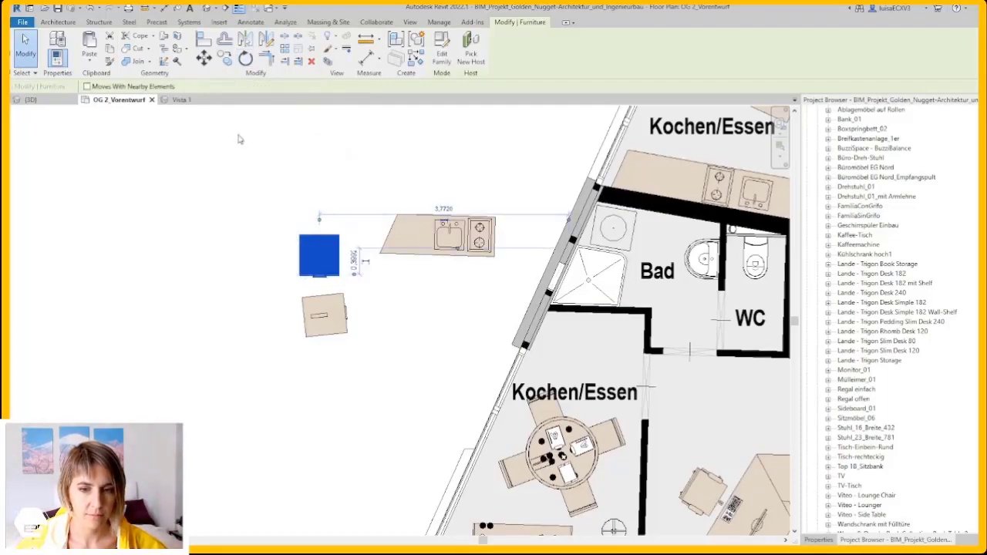
{"action": "mouse_move", "coordinate": [319, 254]}
{"action": "left_mouse_down"}
{"action": "mouse_move", "coordinate": [594, 336]}
{"action": "mouse_move", "coordinate": [552, 382]}
{"action": "left_mouse_up"}
{"action": "scroll", "coordinate": [594, 336], "scroll_direction": "up", "scroll_amount": 3}
{"action": "scroll", "coordinate": [572, 340], "scroll_direction": "up", "scroll_amount": 2}
{"action": "key", "text": "Escape"}
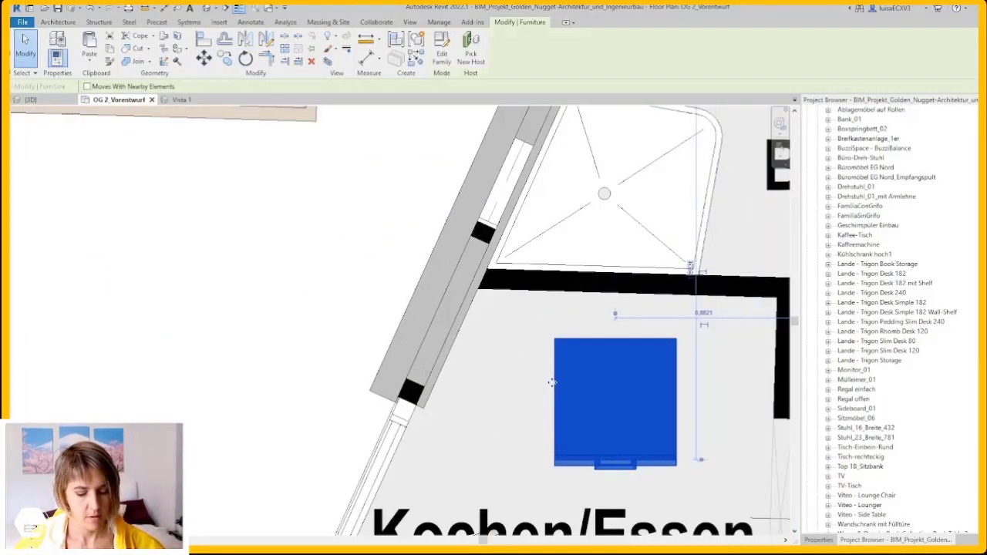
Step: Align the cabinet's back edge flush against the wall with AL
{"action": "key", "text": "a"}
{"action": "key", "text": "l"}
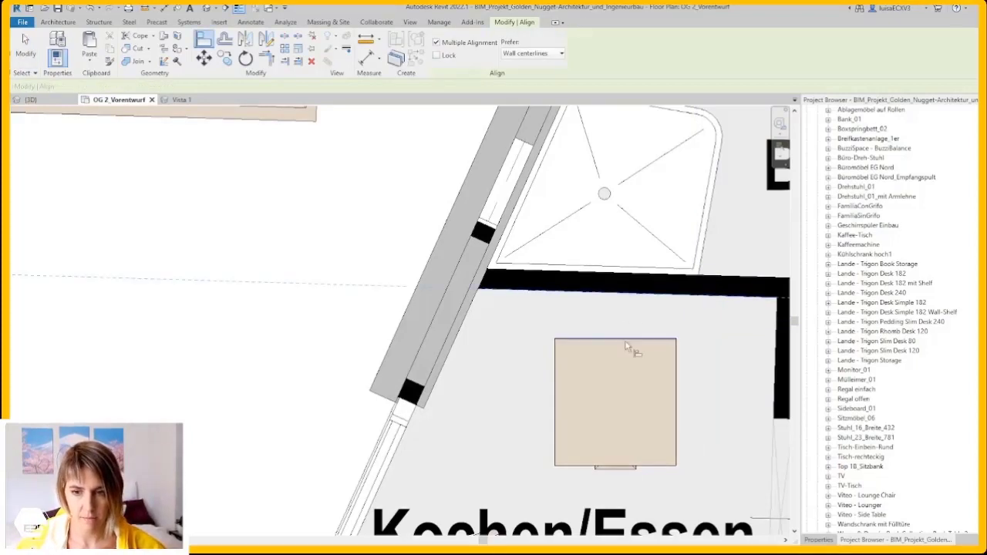
{"action": "left_click", "coordinate": [626, 339]}
{"action": "key", "text": "Escape"}
Step: Check the aligned cabinet's furniture type in Properties, leaving it unchanged
{"action": "left_click", "coordinate": [626, 347]}
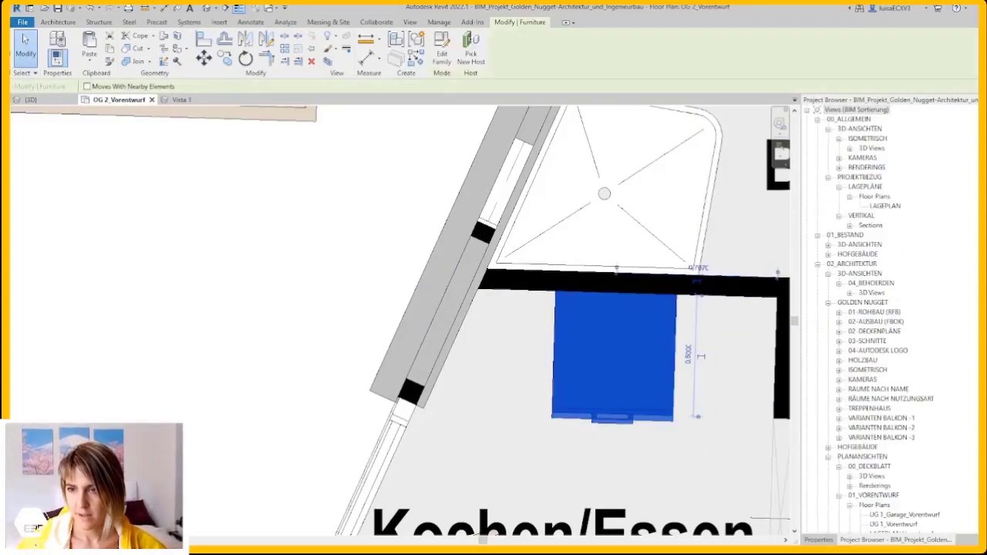
{"action": "left_click", "coordinate": [818, 540]}
{"action": "left_click", "coordinate": [897, 139]}
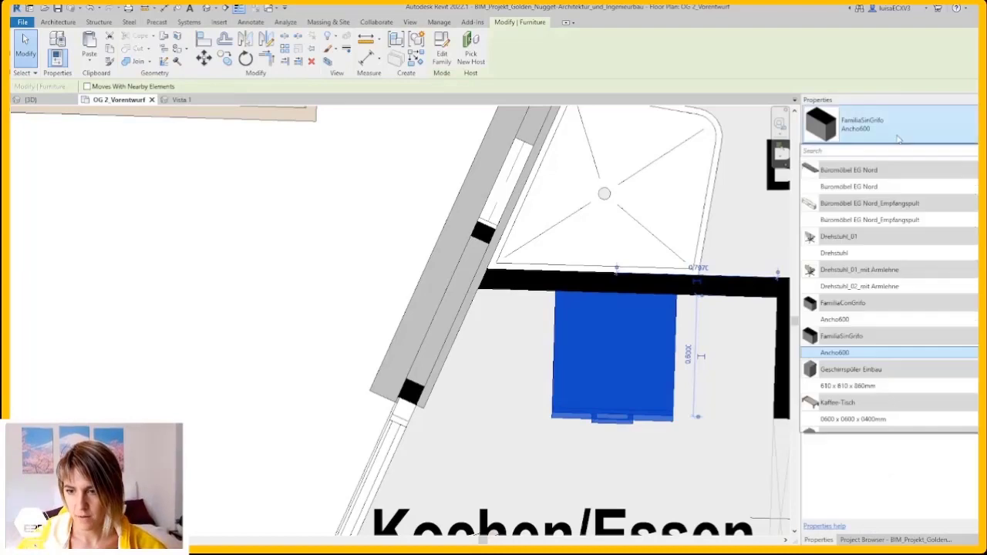
{"action": "left_click", "coordinate": [899, 139]}
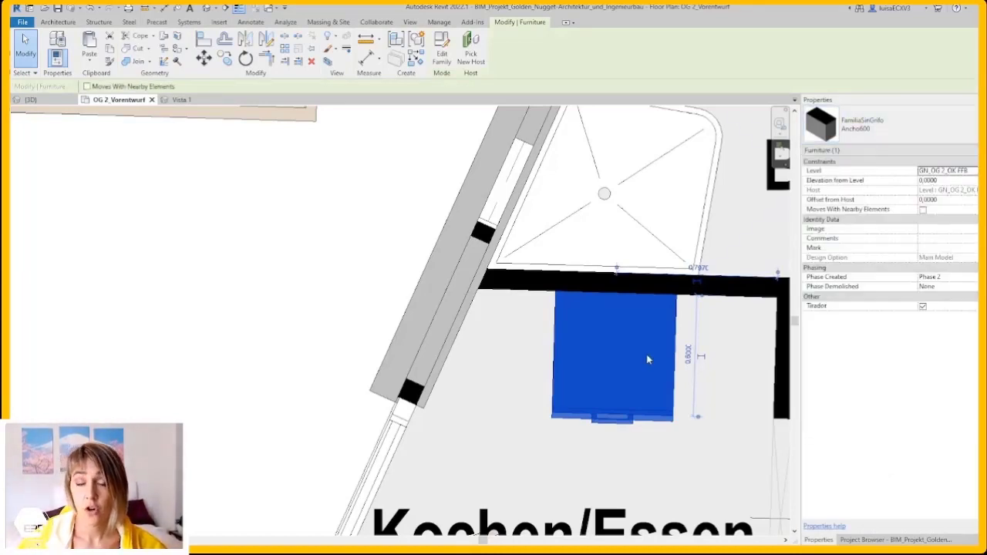
{"action": "left_click", "coordinate": [488, 402]}
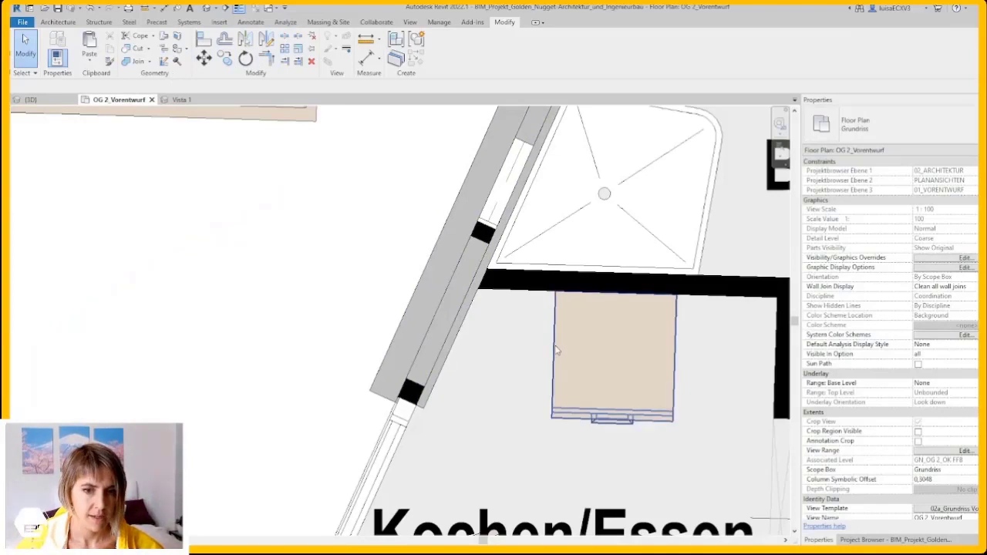
Step: Return to the CocinaEneida kitchen 3D view
{"action": "left_click", "coordinate": [555, 350]}
{"action": "left_click", "coordinate": [321, 282]}
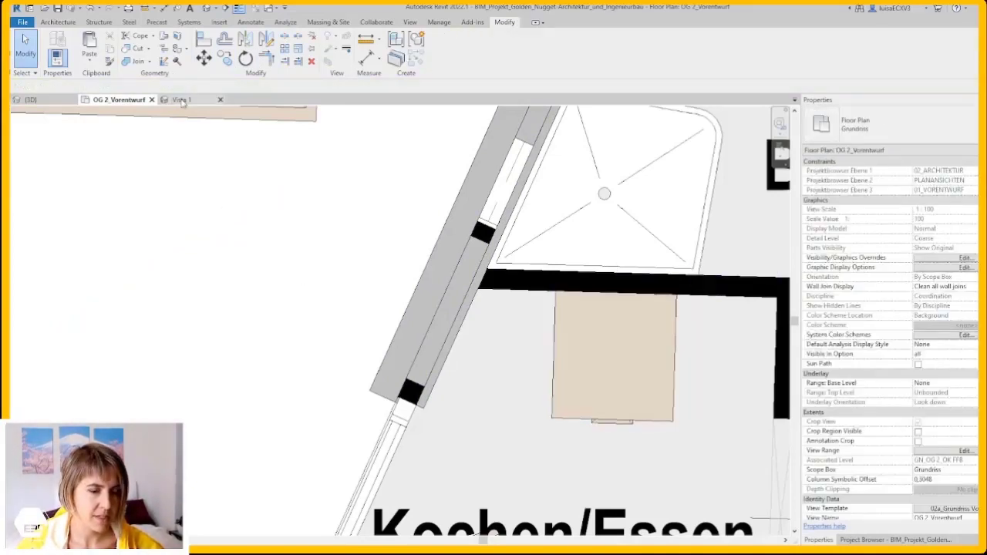
{"action": "left_click", "coordinate": [58, 100]}
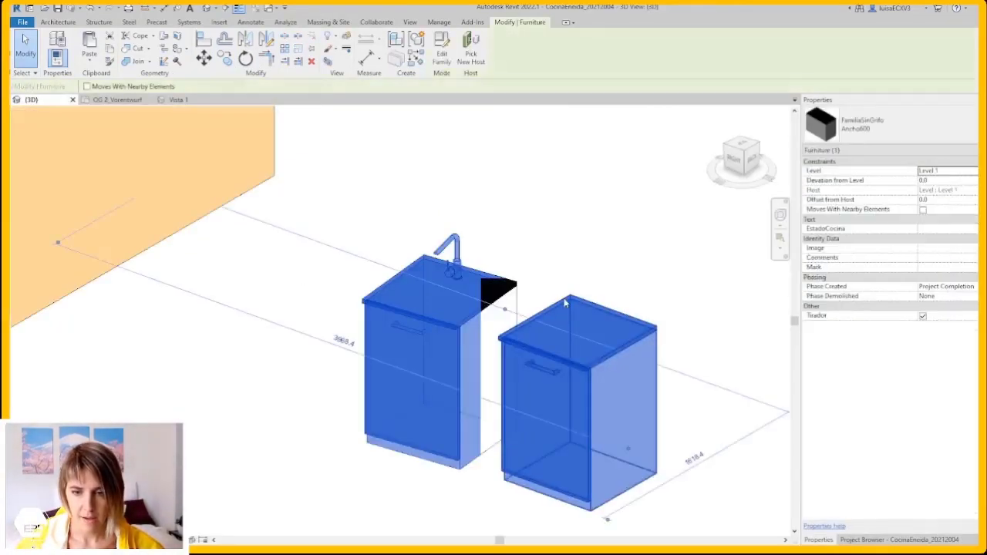
Step: Load the edited cabinet family into BIM_Projekt_Golden_Nugget instead of CocinaEneida
{"action": "left_click", "coordinate": [442, 48]}
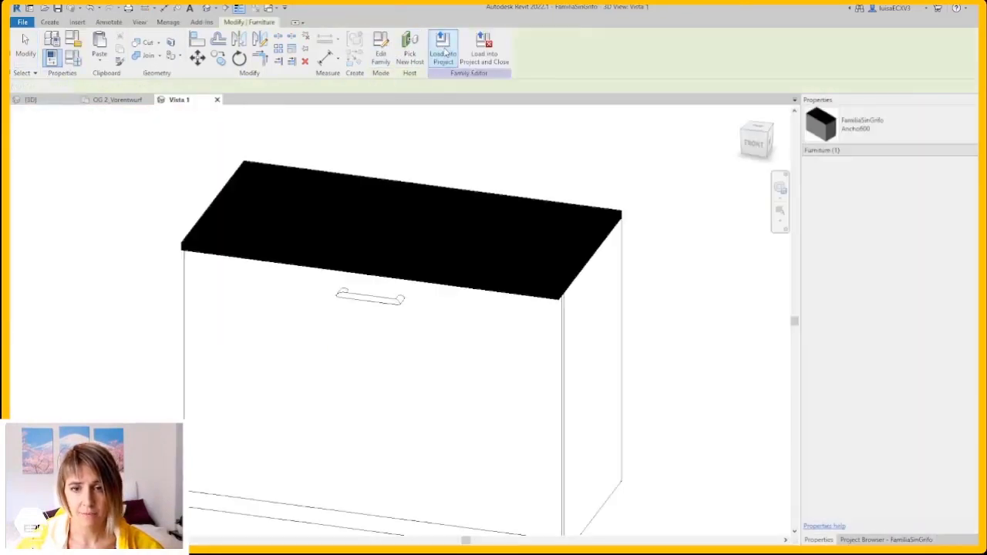
{"action": "left_click", "coordinate": [383, 48]}
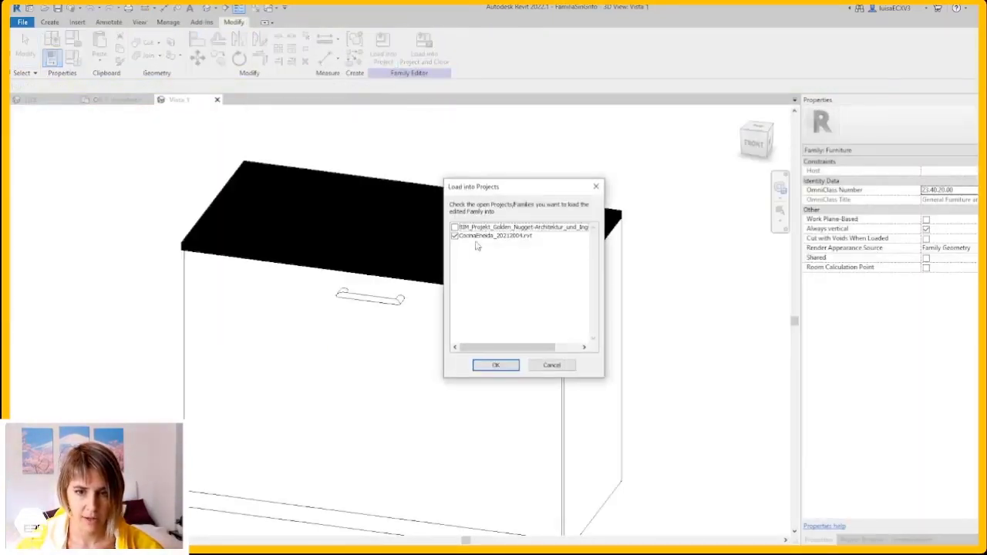
{"action": "left_click", "coordinate": [454, 236]}
{"action": "left_click", "coordinate": [455, 227]}
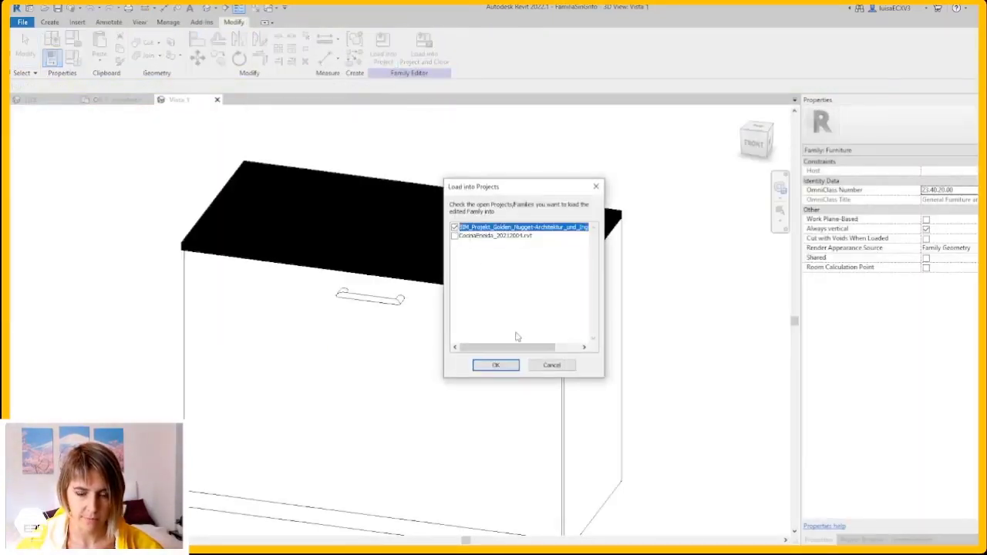
{"action": "left_click", "coordinate": [498, 368]}
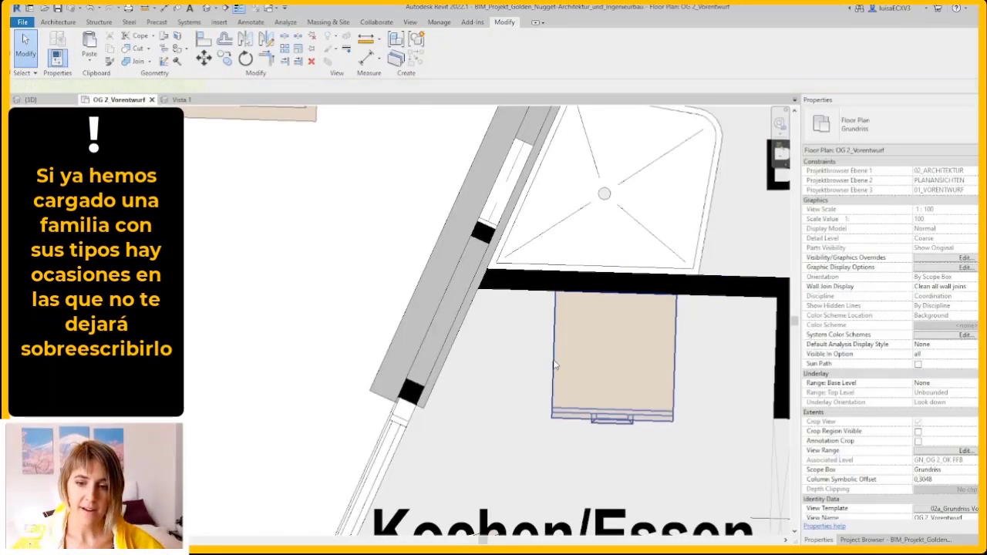
Step: Keep the kitchen cabinet as the FamiliaSinGrifo Ancho600 type
{"action": "left_click", "coordinate": [554, 365]}
{"action": "left_click", "coordinate": [887, 124]}
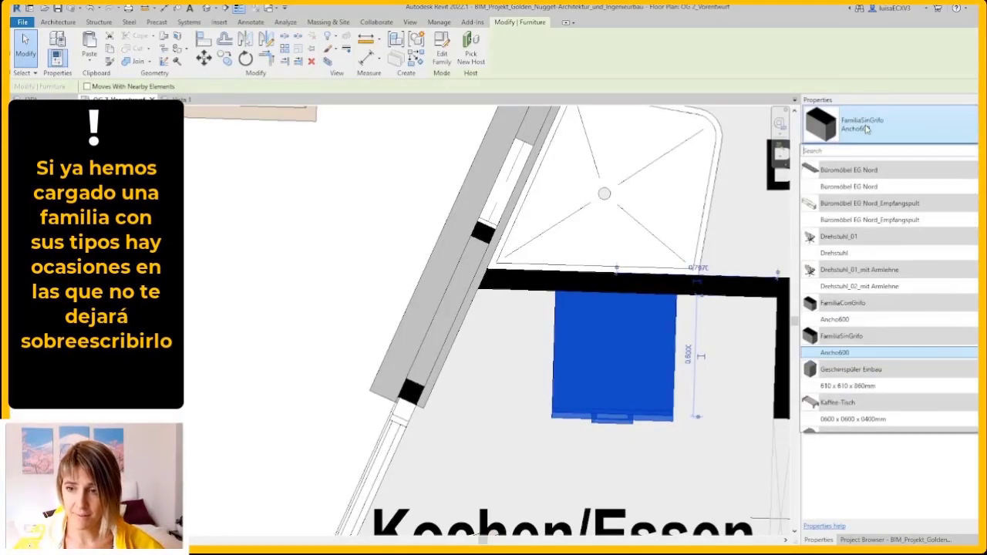
{"action": "left_click", "coordinate": [852, 329]}
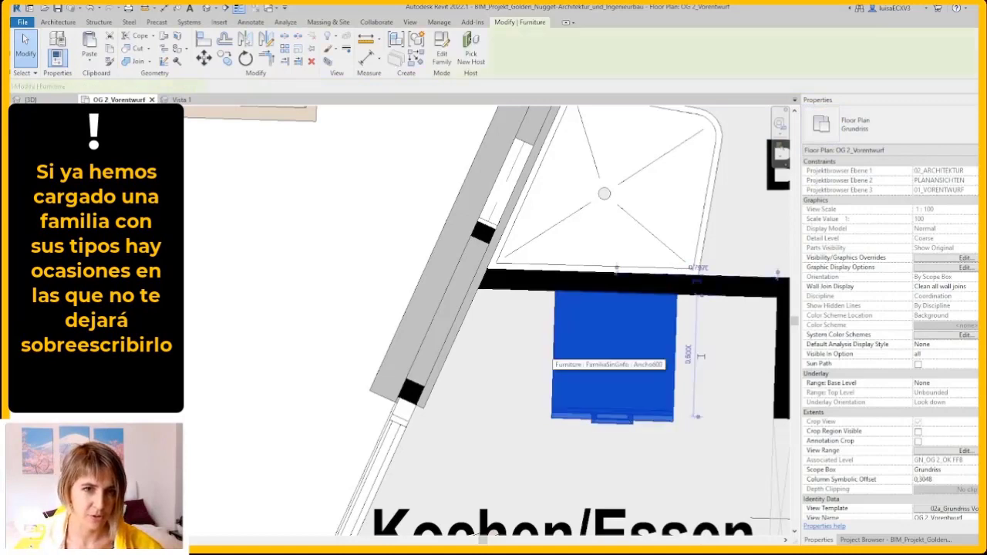
{"action": "key", "text": "Escape"}
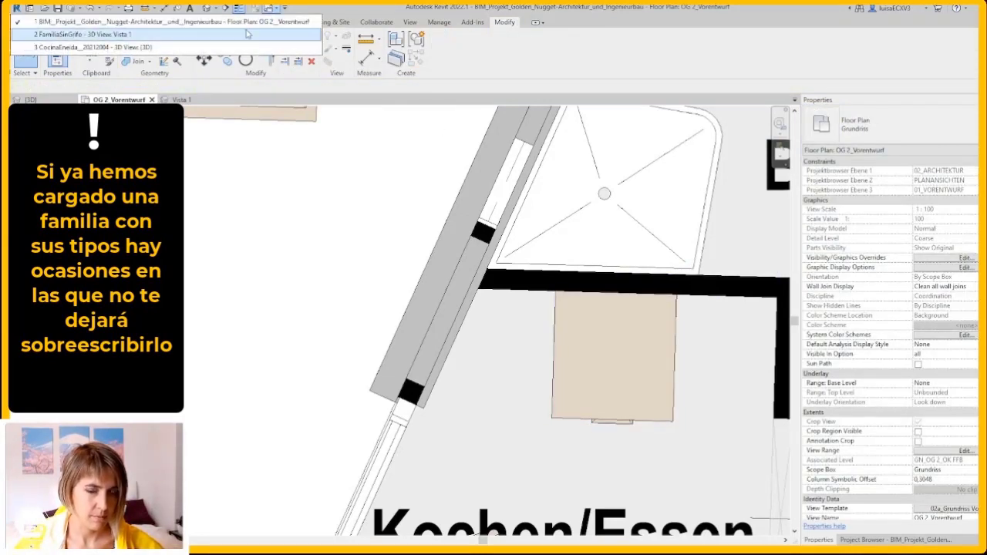
Step: Review the FamiliaSinGrifo family types with Ancho 1200 selected and reload it into Golden Nugget
{"action": "left_click", "coordinate": [247, 34]}
{"action": "left_click", "coordinate": [70, 60]}
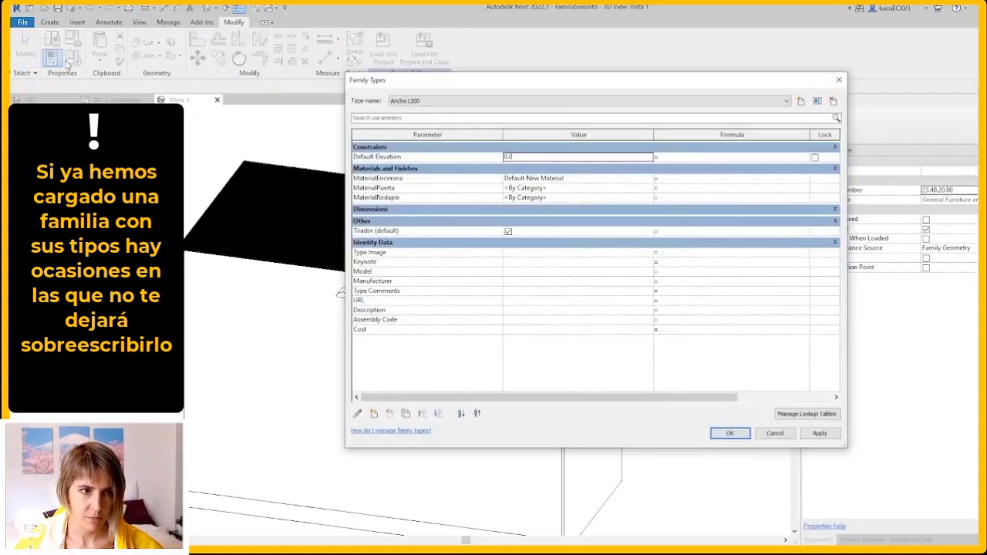
{"action": "left_click", "coordinate": [430, 105]}
{"action": "left_click", "coordinate": [434, 110]}
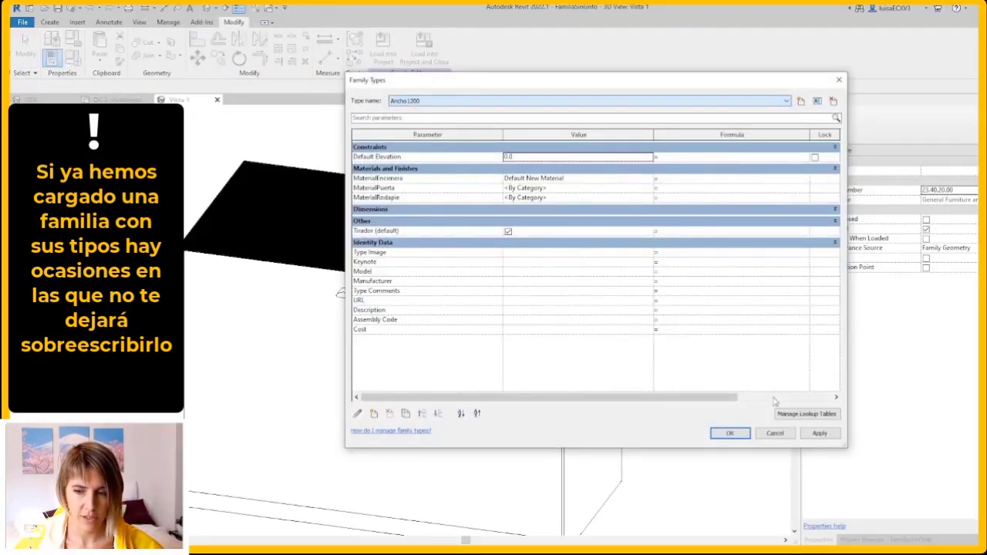
{"action": "left_click", "coordinate": [712, 436]}
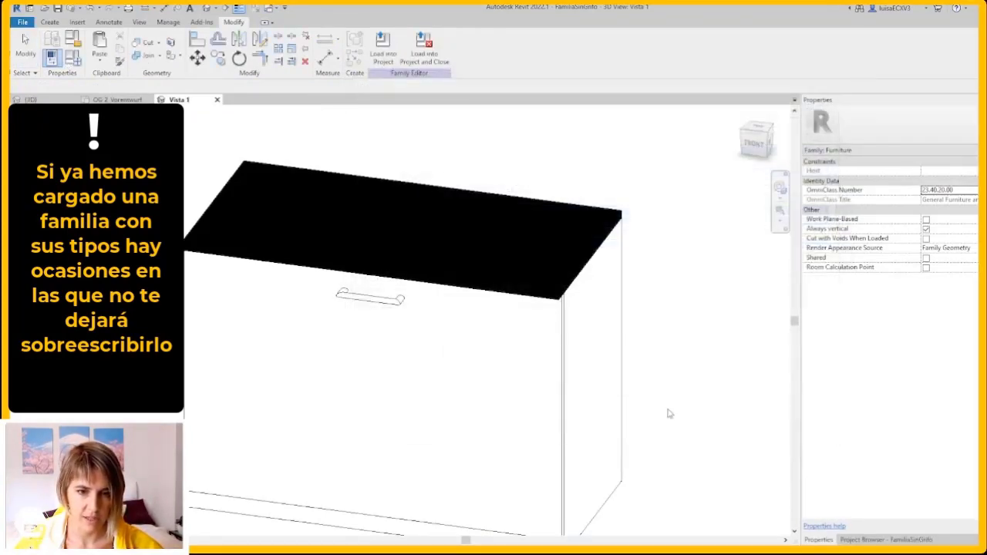
{"action": "left_click", "coordinate": [387, 56]}
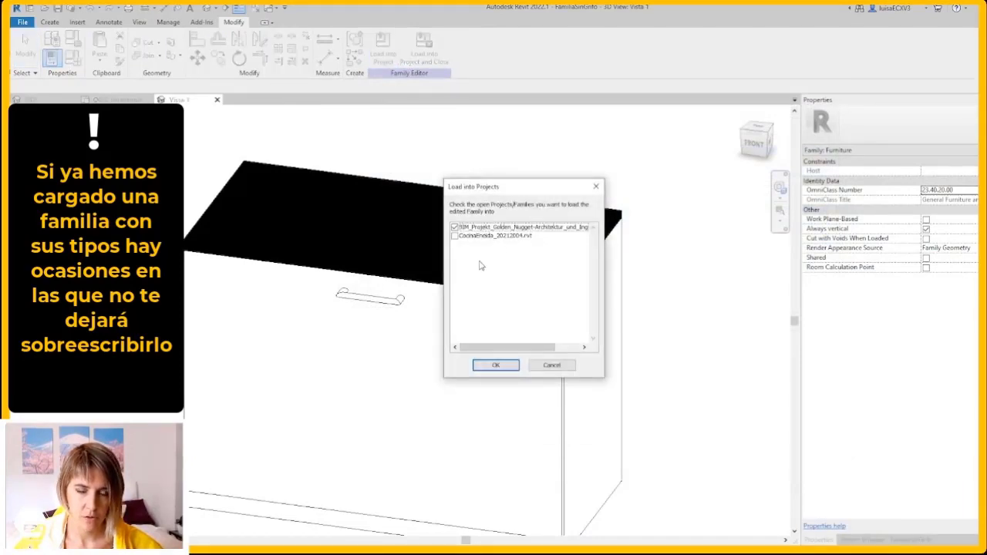
{"action": "left_click", "coordinate": [508, 372]}
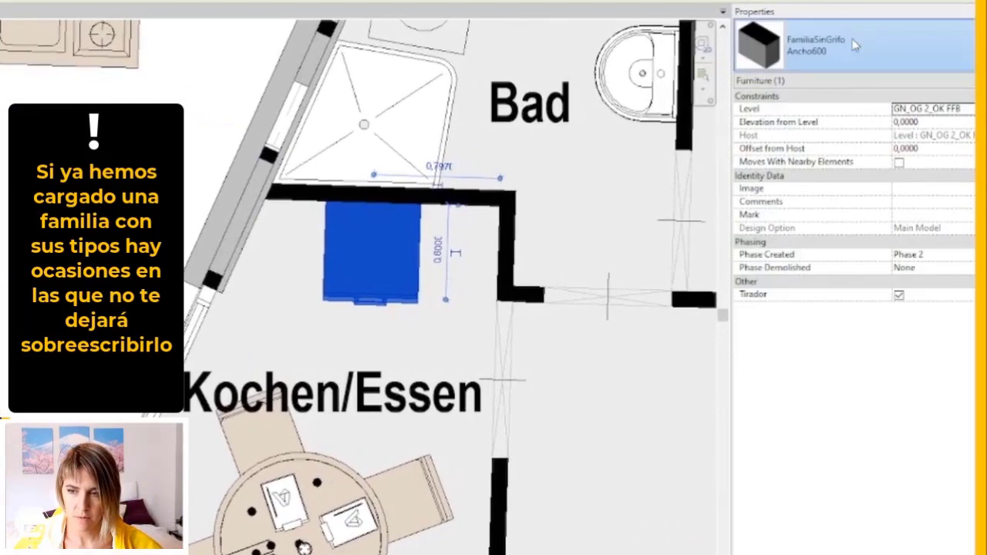
Step: Check the cabinet type list, still only Ancho600, then browse the project's families
{"action": "left_click", "coordinate": [854, 46]}
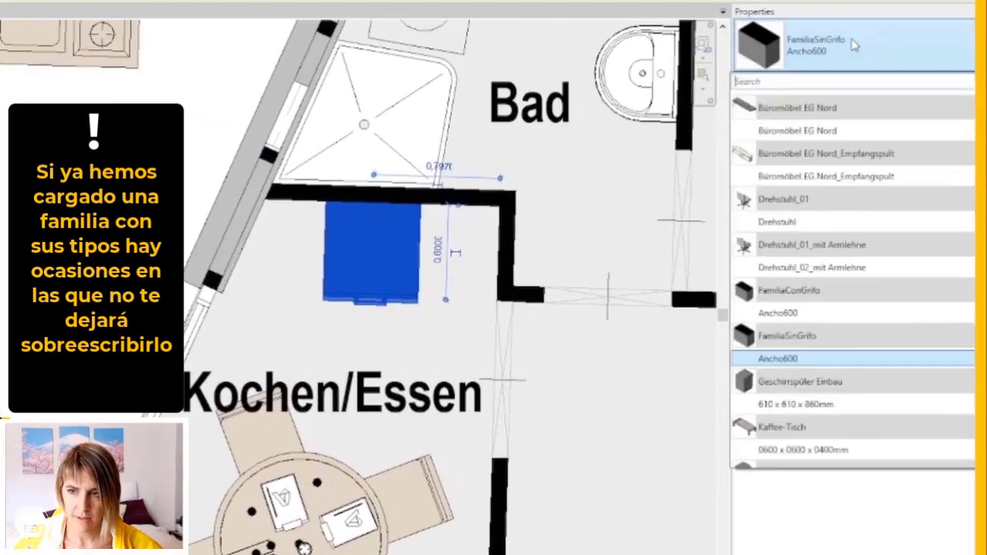
{"action": "key", "text": "Escape"}
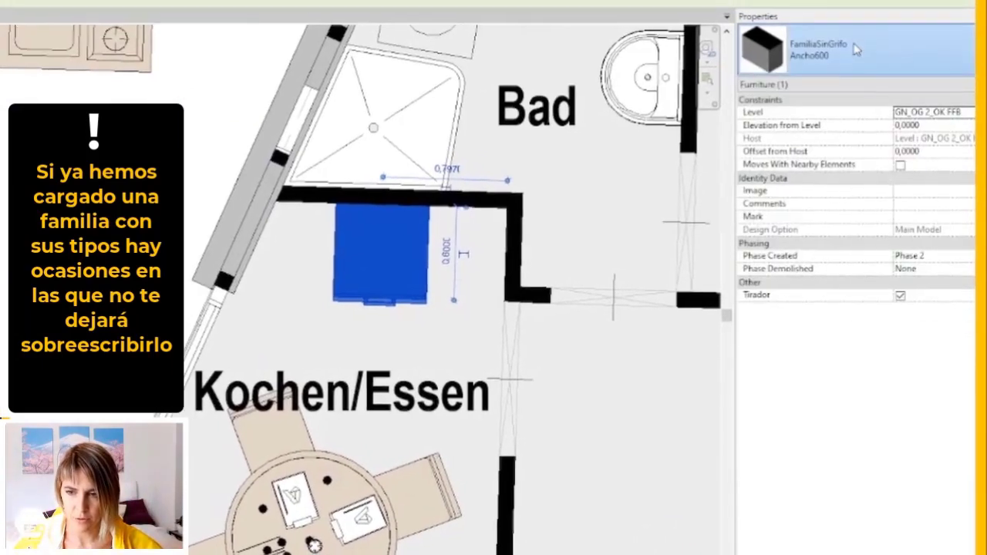
{"action": "key", "text": "Escape"}
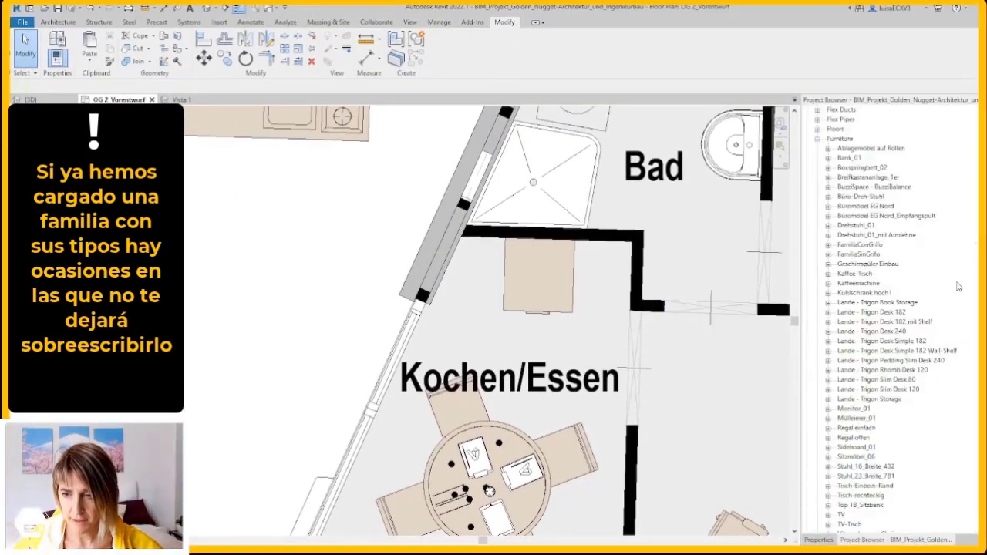
{"action": "scroll", "coordinate": [926, 309], "scroll_direction": "down", "scroll_amount": 2}
{"action": "scroll", "coordinate": [925, 308], "scroll_direction": "down", "scroll_amount": 2}
{"action": "scroll", "coordinate": [925, 308], "scroll_direction": "up", "scroll_amount": 2}
{"action": "scroll", "coordinate": [925, 308], "scroll_direction": "up", "scroll_amount": 2}
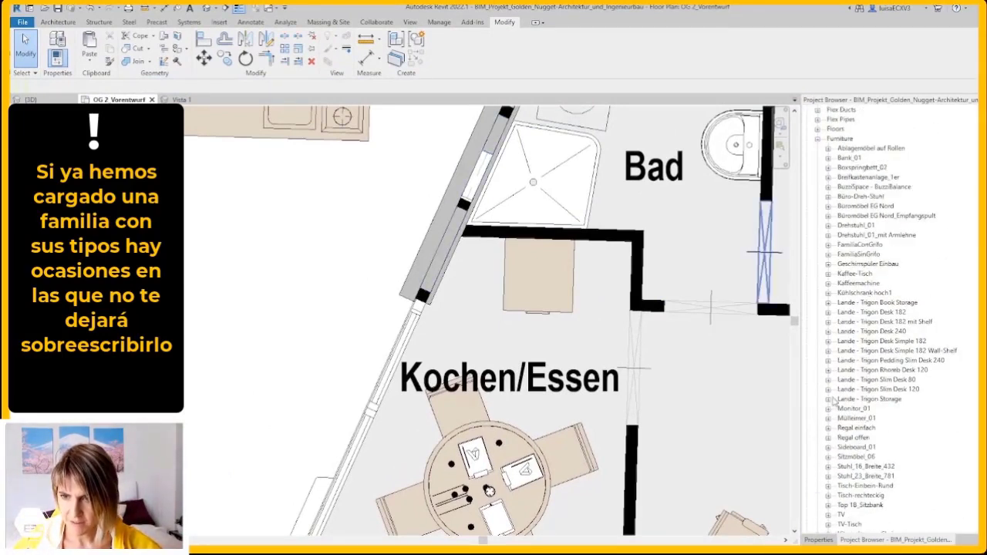
Step: Delete the FamiliaSinGrifo family and its cabinet from the Golden Nugget project
{"action": "scroll", "coordinate": [822, 335], "scroll_direction": "up", "scroll_amount": 2}
{"action": "right_click", "coordinate": [848, 294]}
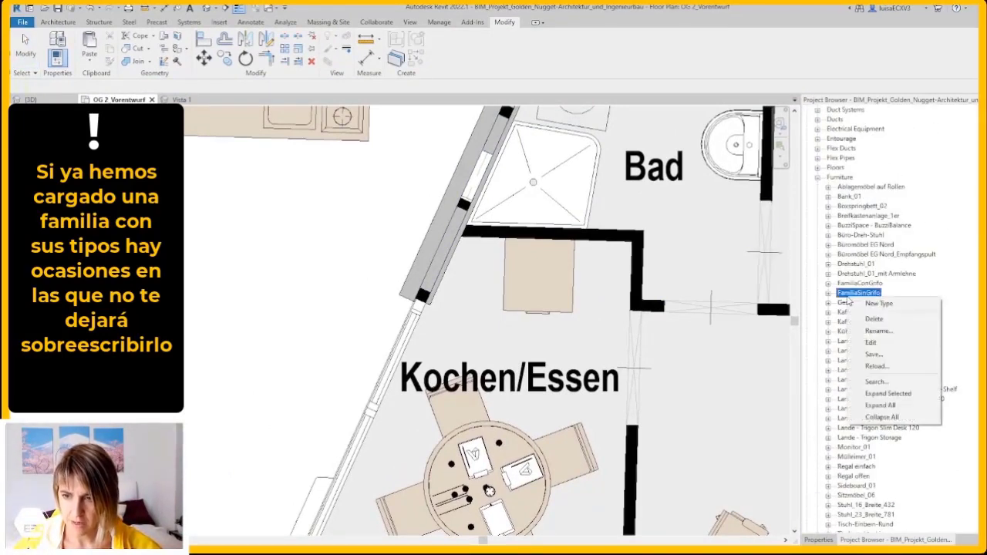
{"action": "left_click", "coordinate": [873, 319]}
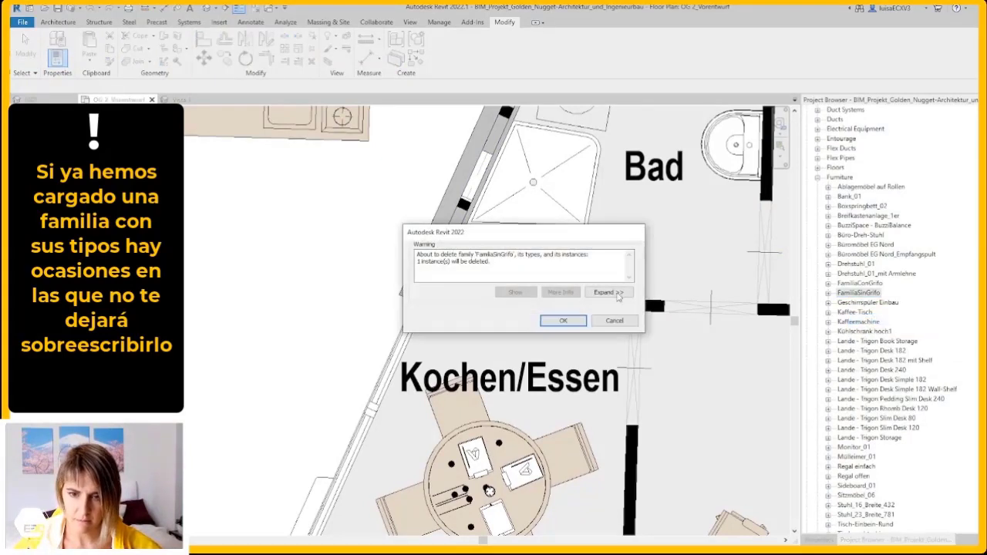
{"action": "left_click", "coordinate": [562, 320]}
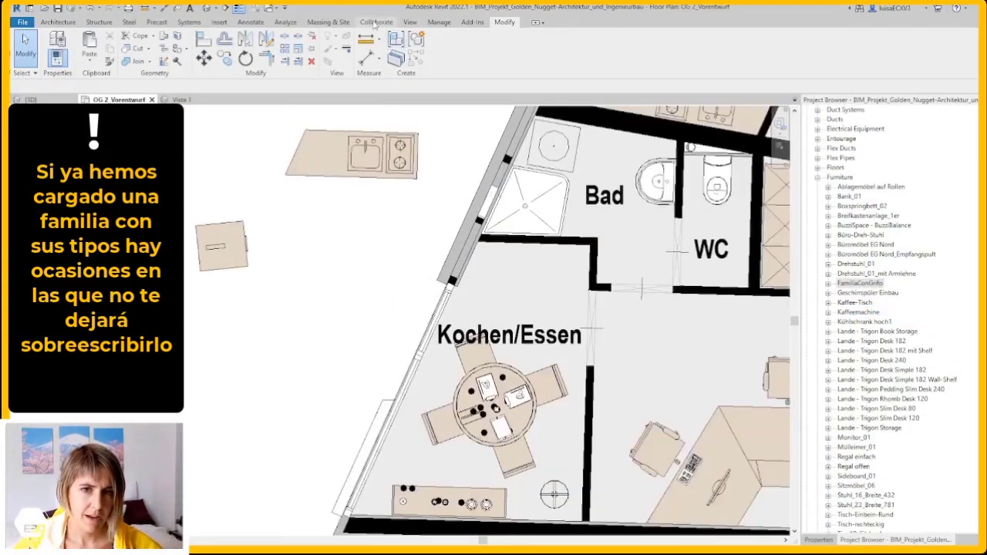
Step: Load FamiliaSinGrifo fresh into Golden Nugget from the family's 3D view
{"action": "left_click", "coordinate": [242, 8]}
{"action": "left_click", "coordinate": [93, 34]}
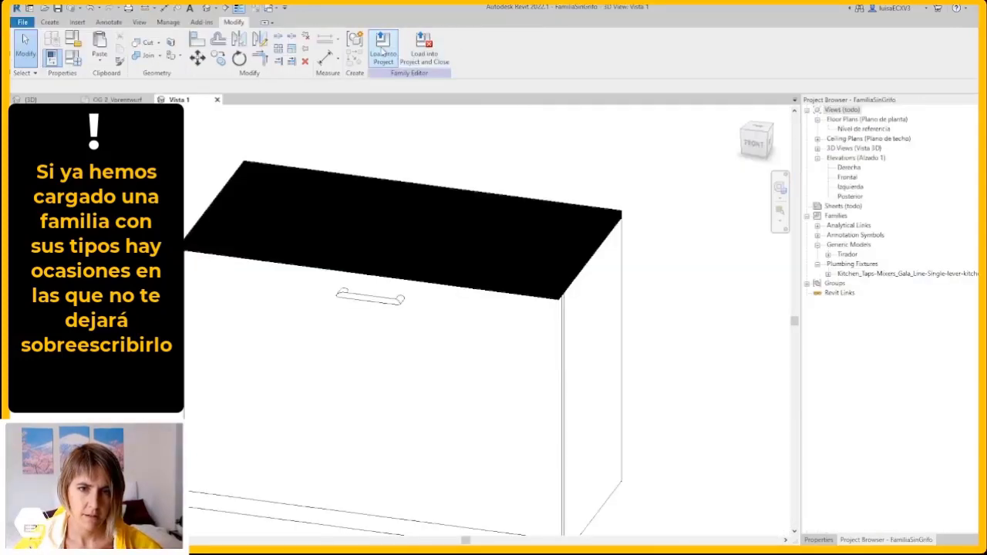
{"action": "left_click", "coordinate": [381, 49]}
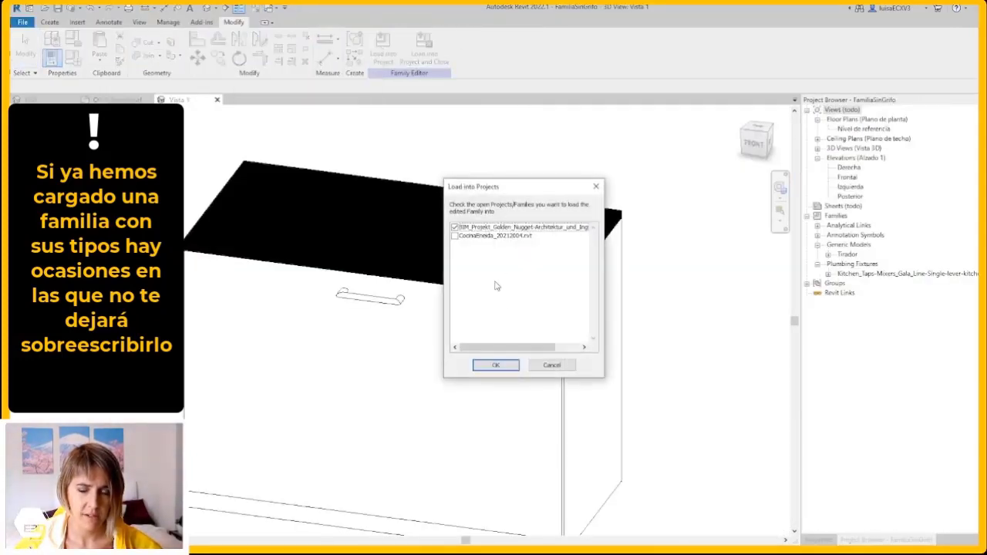
{"action": "left_click", "coordinate": [508, 366]}
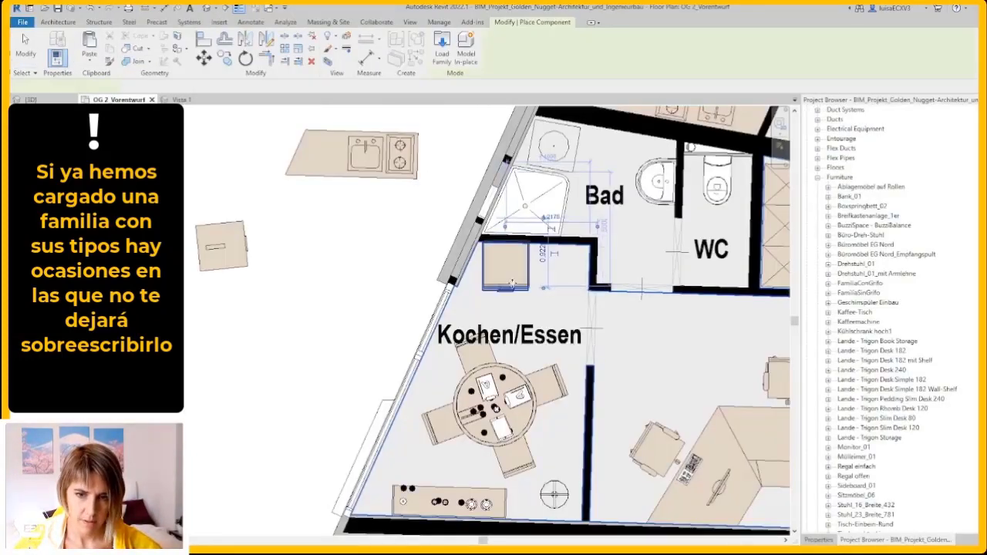
Step: Place the cabinet by the bathroom wall as the Ancho1200 type and nudge it into position
{"action": "left_click", "coordinate": [530, 276]}
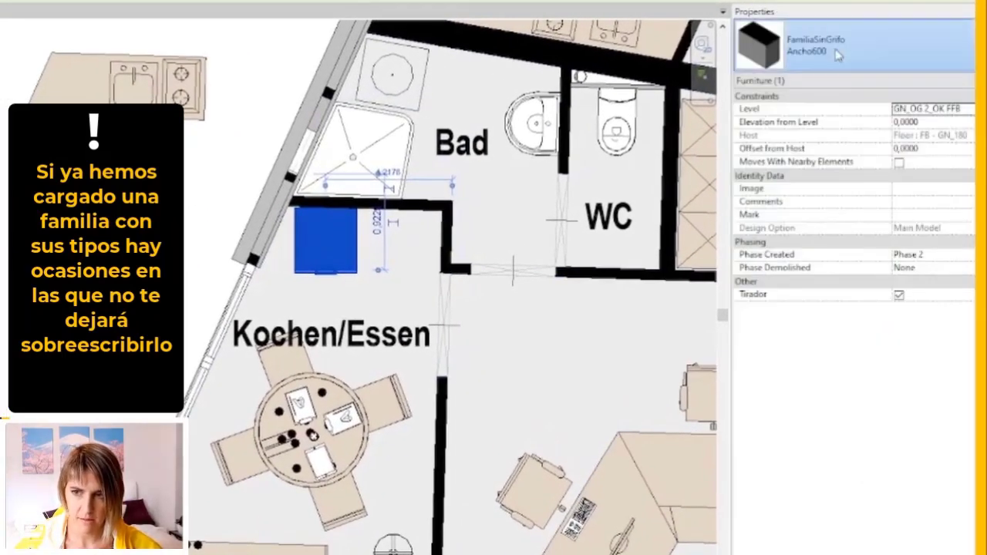
{"action": "left_click", "coordinate": [838, 54]}
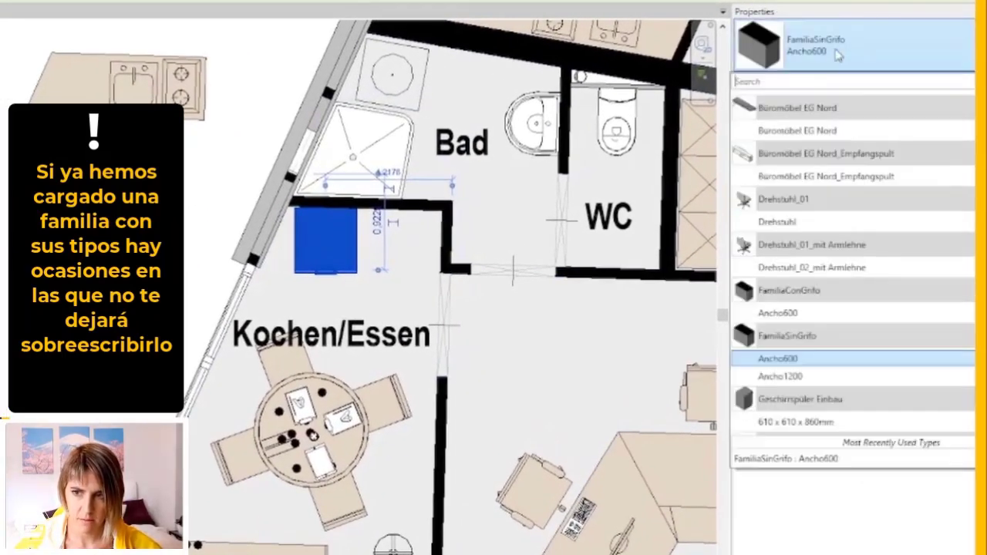
{"action": "left_click", "coordinate": [833, 376]}
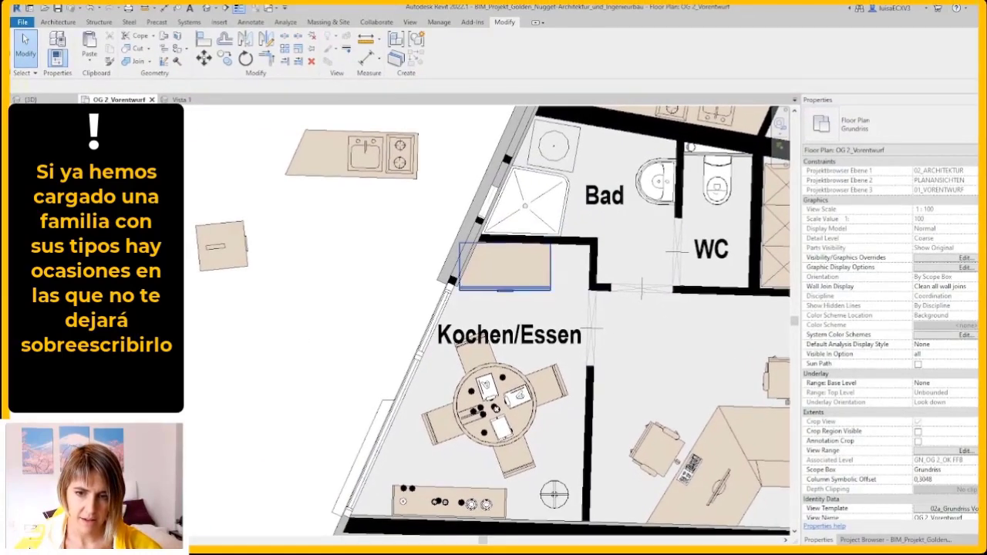
{"action": "left_click_drag", "start_coordinate": [548, 266], "coordinate": [569, 291]}
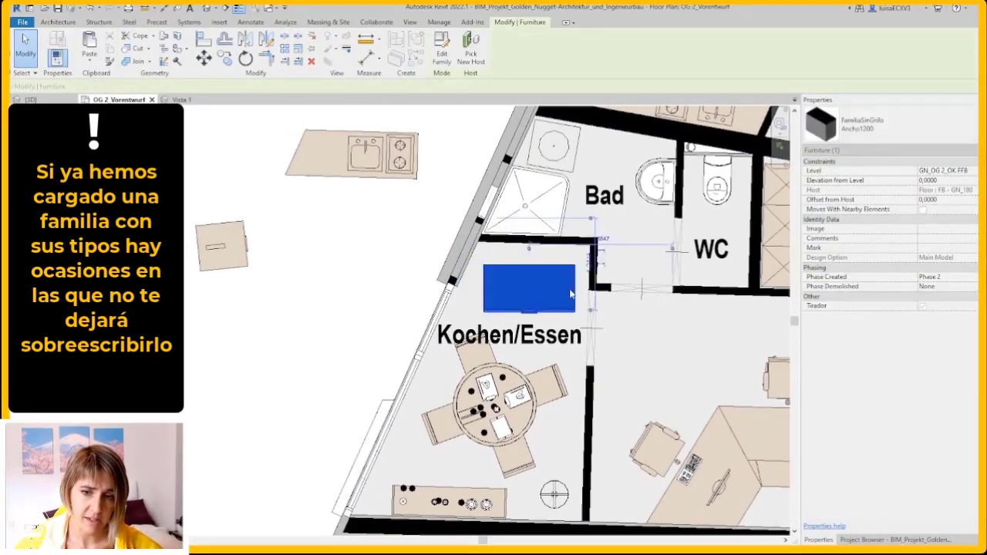
{"action": "key", "text": "Escape"}
Step: Align the Ancho1200 cabinet flush against the bathroom wall with AL
{"action": "key", "text": "a"}
{"action": "key", "text": "l"}
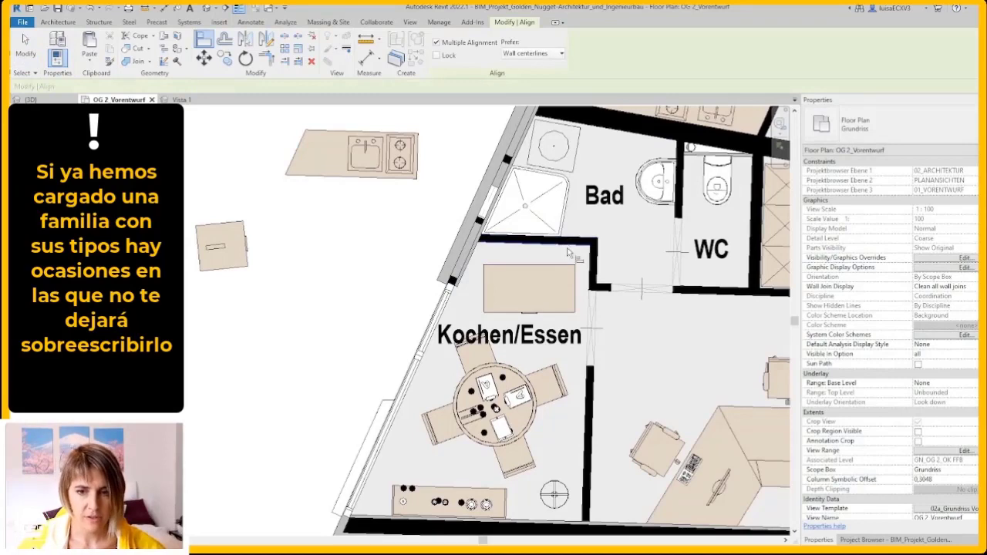
{"action": "left_click", "coordinate": [563, 264]}
{"action": "key", "text": "Escape"}
{"action": "scroll", "coordinate": [570, 262], "scroll_direction": "up", "scroll_amount": 1}
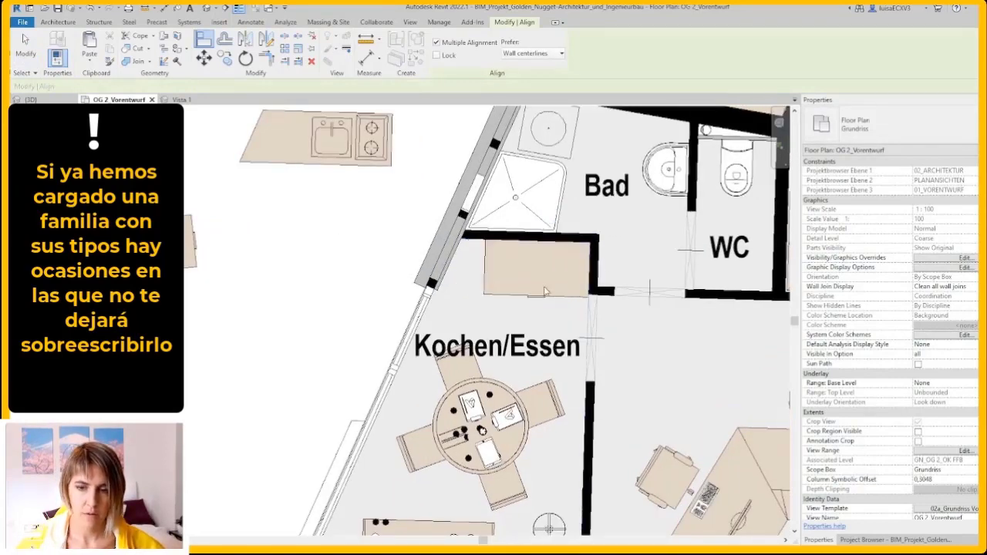
{"action": "scroll", "coordinate": [465, 256], "scroll_direction": "down", "scroll_amount": 2}
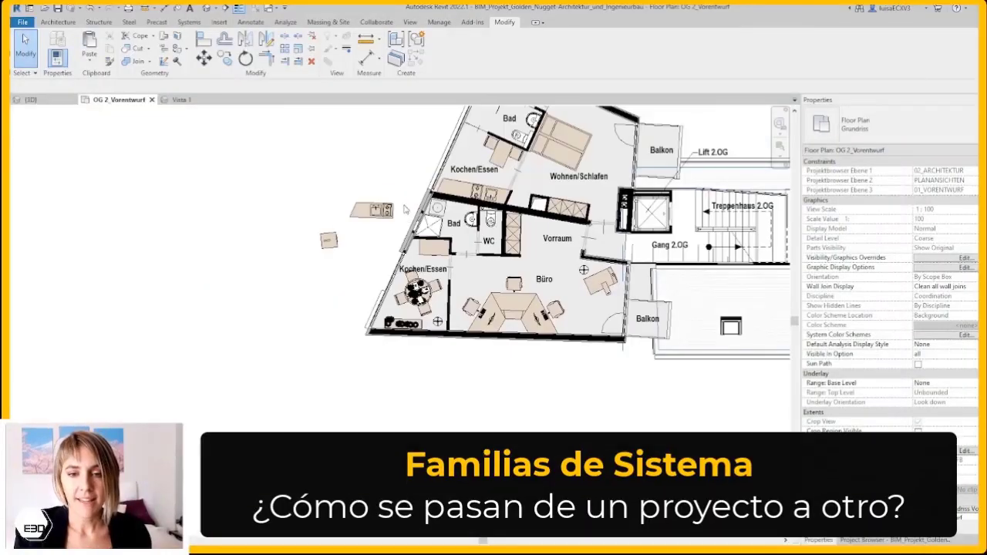
{"action": "scroll", "coordinate": [484, 241], "scroll_direction": "up", "scroll_amount": 2}
{"action": "scroll", "coordinate": [270, 277], "scroll_direction": "down", "scroll_amount": 3}
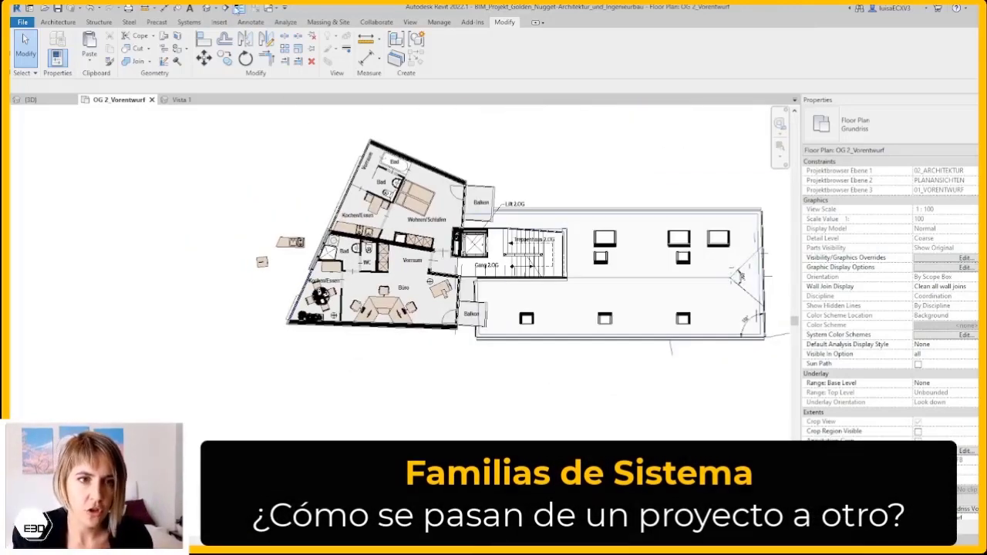
{"action": "left_click", "coordinate": [31, 99]}
{"action": "left_click", "coordinate": [108, 100]}
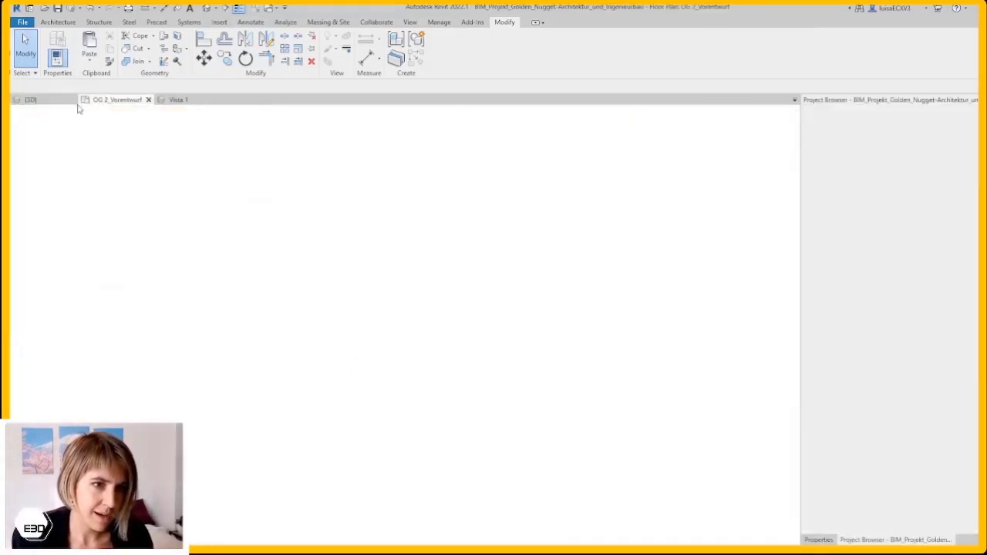
{"action": "left_click", "coordinate": [46, 99]}
{"action": "scroll", "coordinate": [586, 293], "scroll_direction": "down", "scroll_amount": 3}
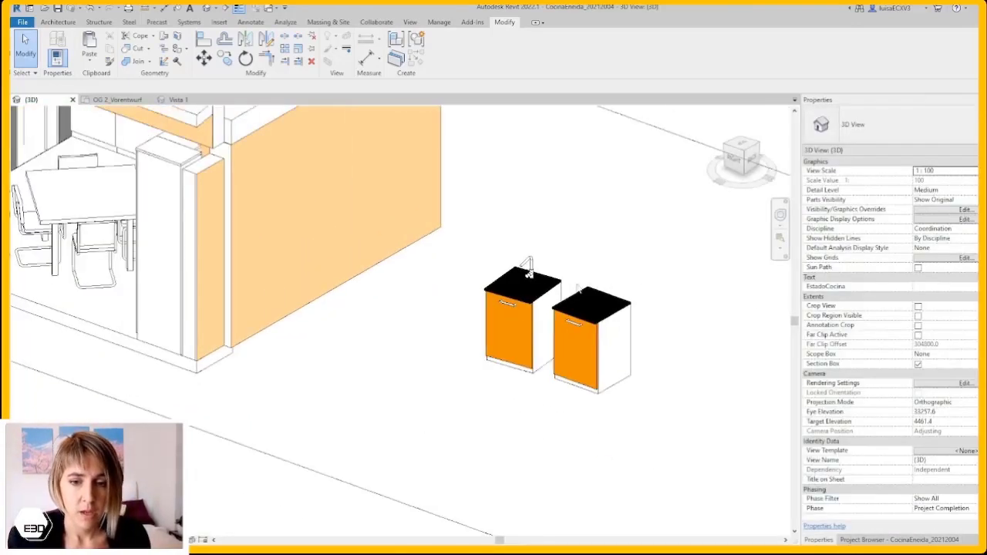
{"action": "scroll", "coordinate": [586, 308], "scroll_direction": "down", "scroll_amount": 2}
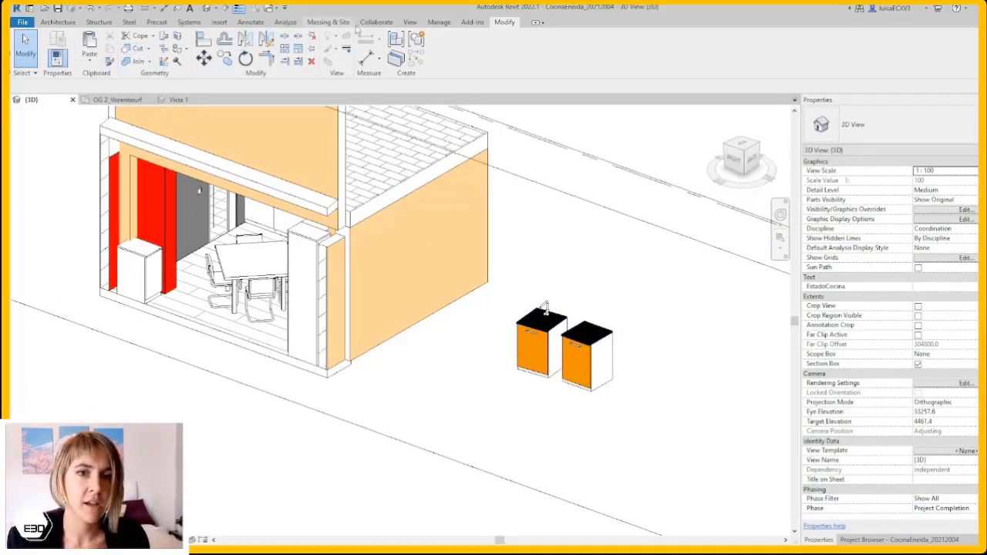
Step: Transfer only Wall Types from BIM_Projekt_Golden_Nugget via Transfer Project Standards
{"action": "left_click", "coordinate": [440, 23]}
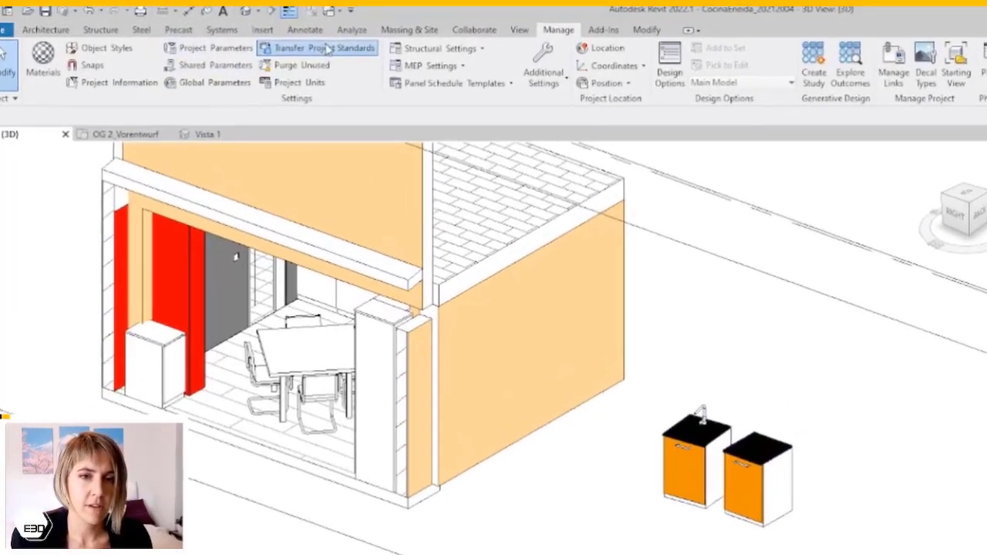
{"action": "left_click", "coordinate": [328, 49]}
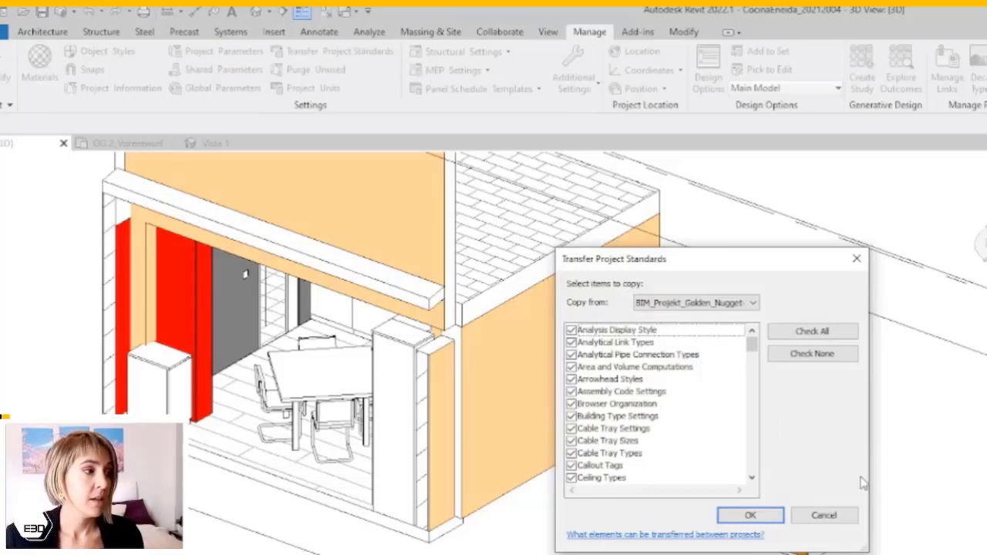
{"action": "left_click", "coordinate": [812, 353]}
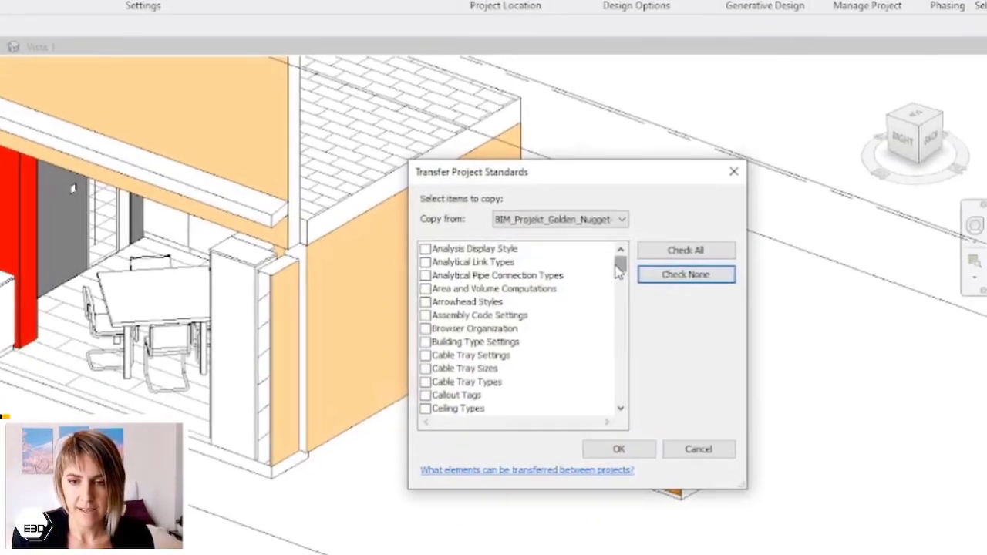
{"action": "left_click_drag", "start_coordinate": [751, 343], "coordinate": [748, 402]}
{"action": "left_click_drag", "start_coordinate": [537, 280], "coordinate": [537, 355]}
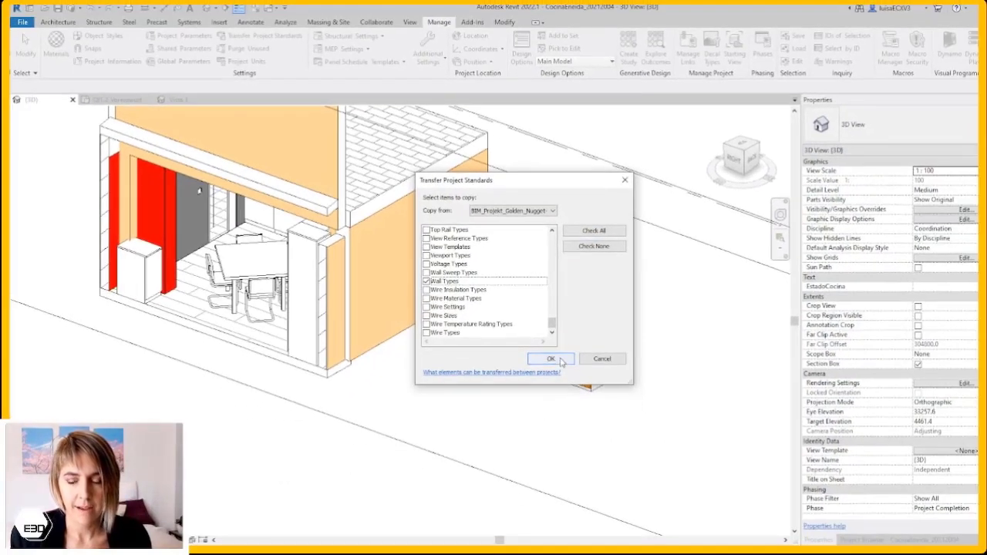
{"action": "left_click", "coordinate": [559, 359]}
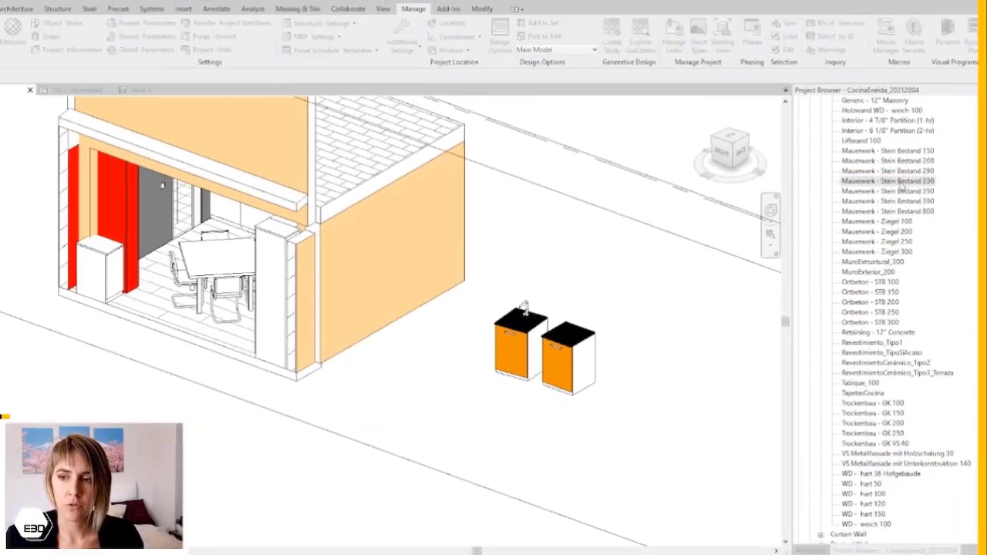
Step: Inspect the layer structure of the Mauerwerk - Stein Bestand 330 wall type
{"action": "double_click", "coordinate": [902, 187]}
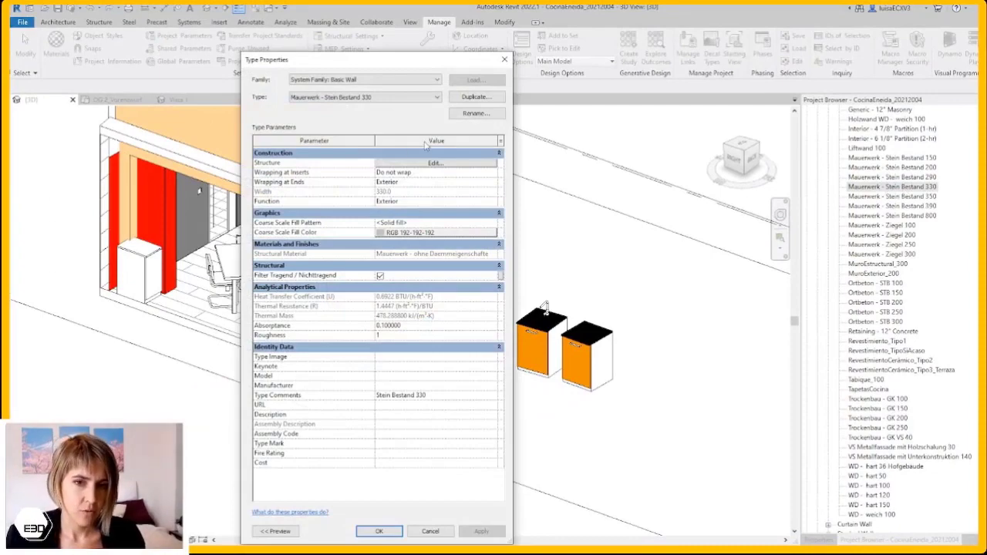
{"action": "left_click", "coordinate": [434, 163]}
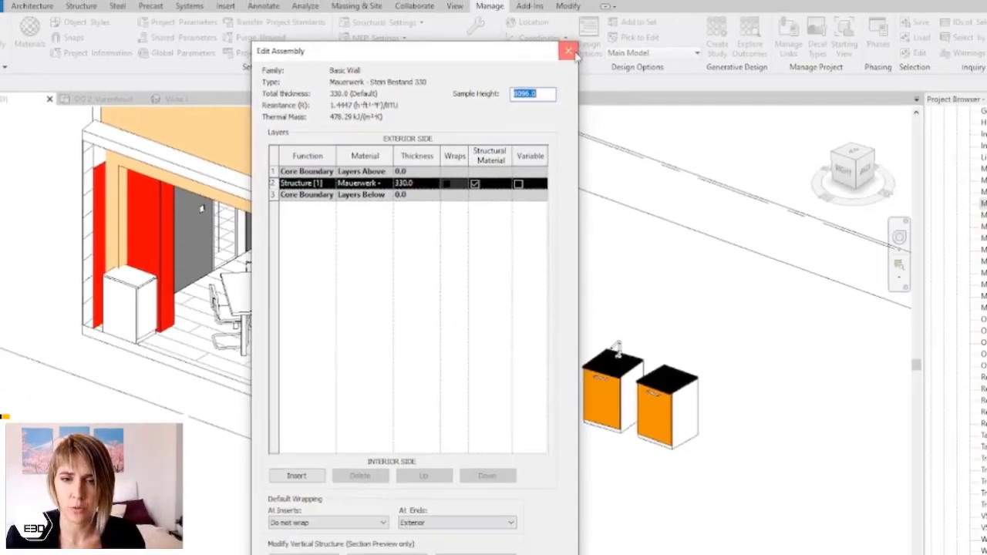
{"action": "left_click", "coordinate": [569, 17]}
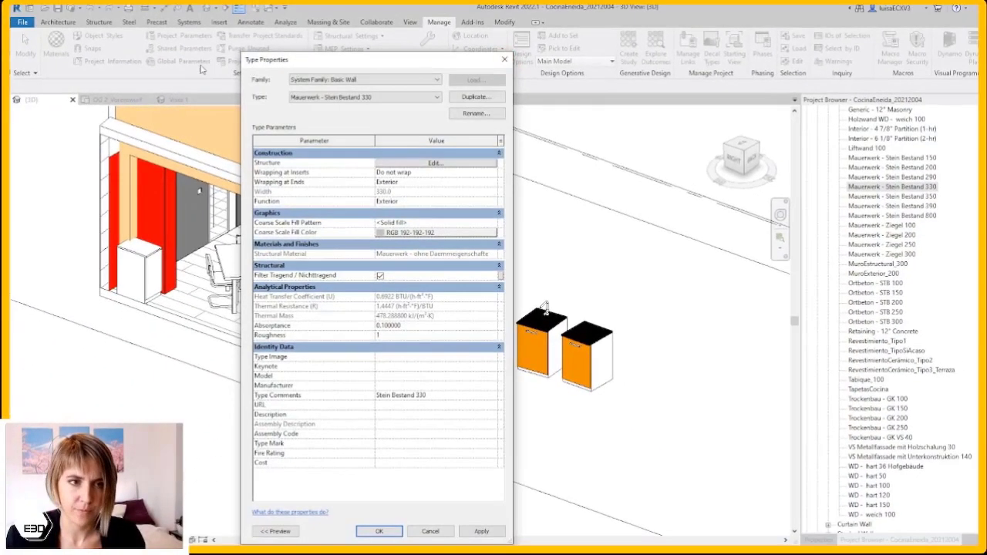
{"action": "left_click", "coordinate": [379, 530]}
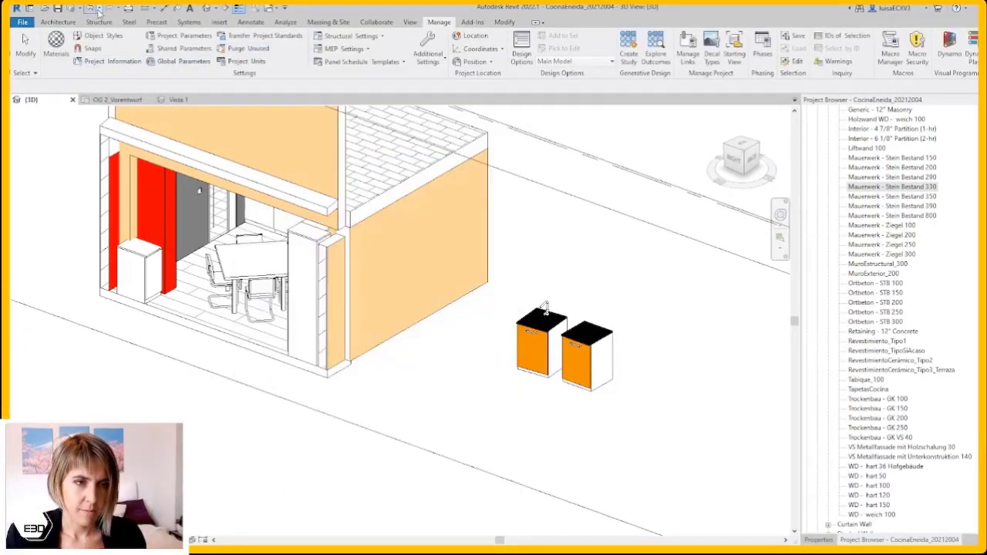
Step: Undo the wall type transfer and return to the OG 2_Vorentwurf floor plan
{"action": "left_click", "coordinate": [98, 13]}
{"action": "left_click", "coordinate": [88, 23]}
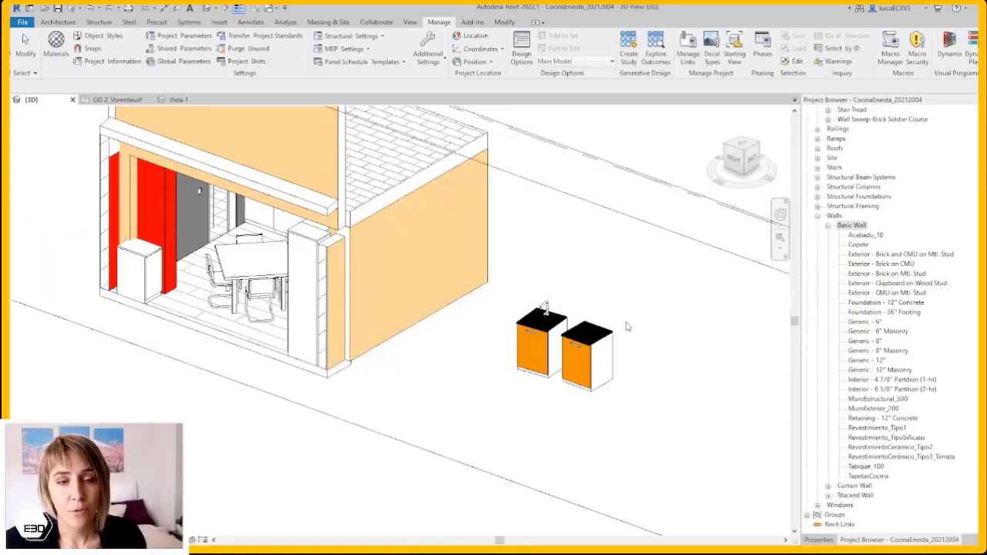
{"action": "left_click", "coordinate": [121, 102]}
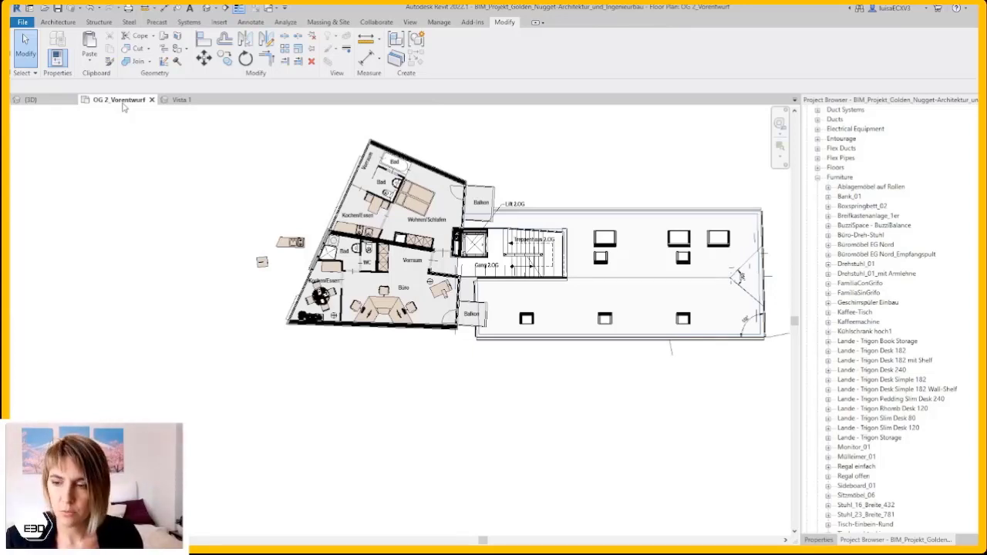
Step: Create a new project from the Imperial-Architectural Template, then bring up Purge Unused
{"action": "left_click", "coordinate": [23, 22]}
{"action": "mouse_move", "coordinate": [45, 63]}
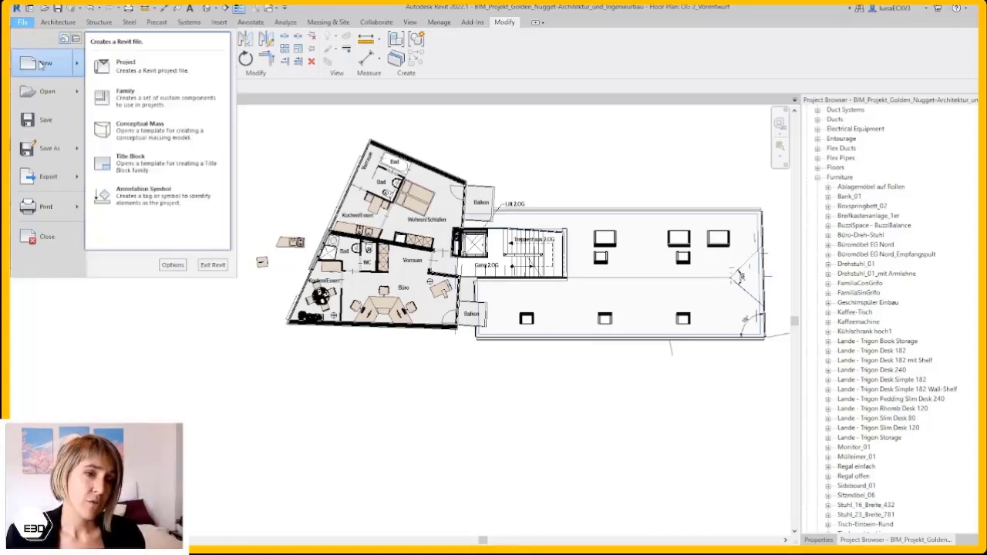
{"action": "left_click", "coordinate": [141, 66]}
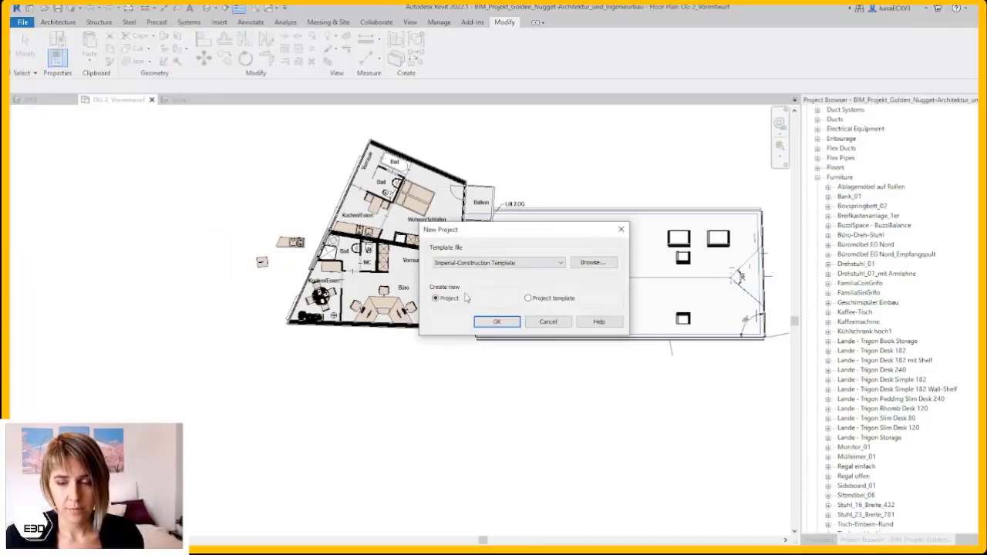
{"action": "left_click", "coordinate": [488, 265]}
{"action": "left_click", "coordinate": [487, 287]}
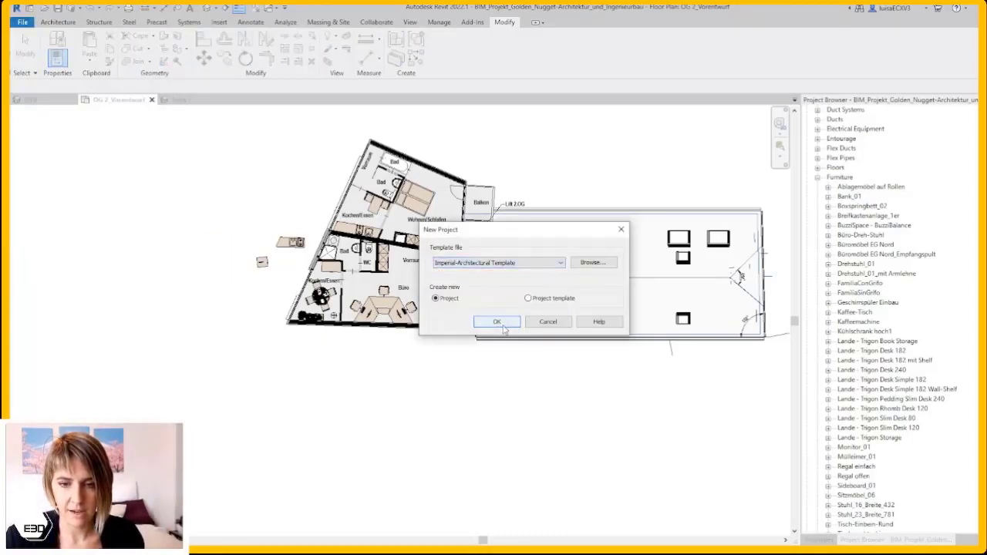
{"action": "left_click", "coordinate": [497, 322]}
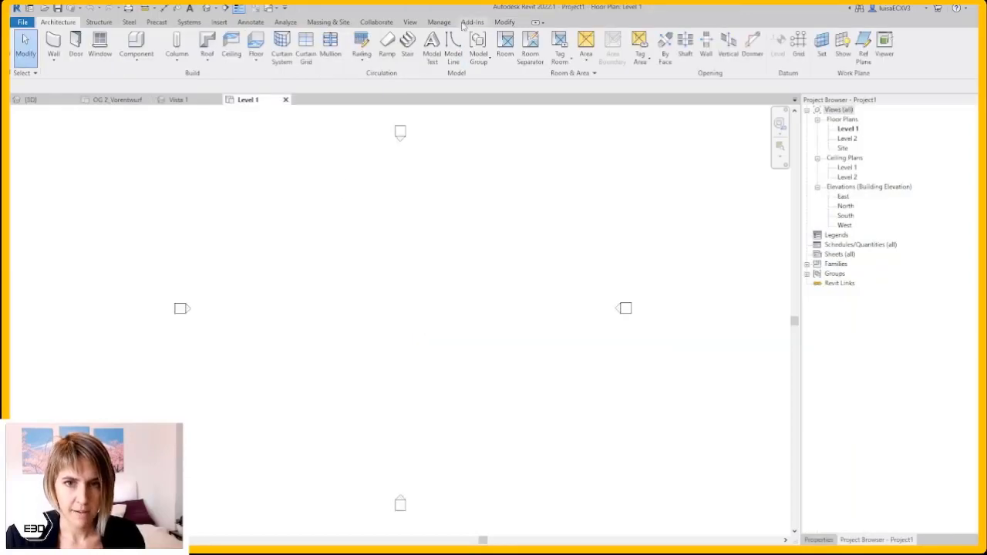
{"action": "left_click", "coordinate": [439, 22]}
{"action": "left_click", "coordinate": [248, 48]}
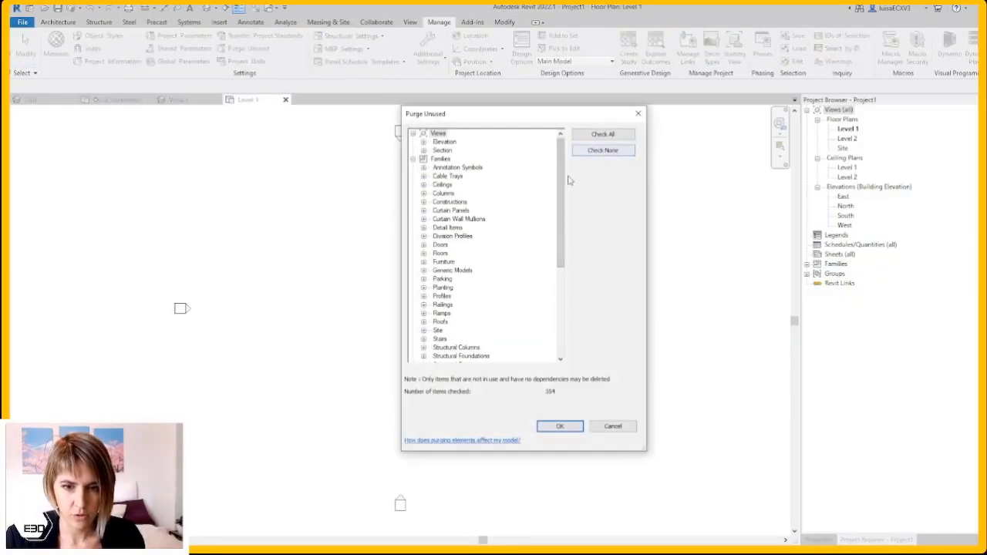
Step: Review the Walls category in the Purge Unused list and adjust the checked items
{"action": "scroll", "coordinate": [432, 231], "scroll_direction": "down", "scroll_amount": 6}
{"action": "left_click", "coordinate": [422, 219]}
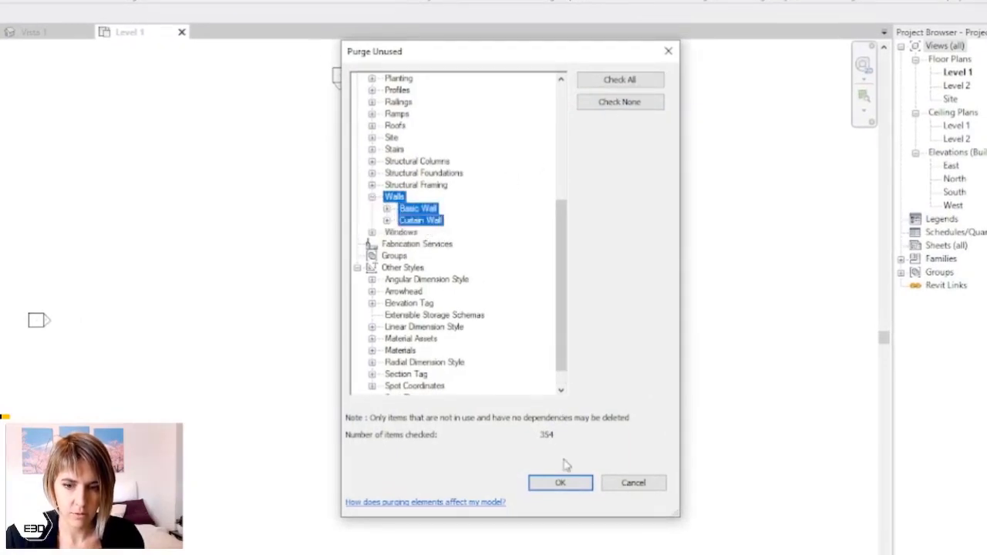
{"action": "left_click", "coordinate": [557, 485]}
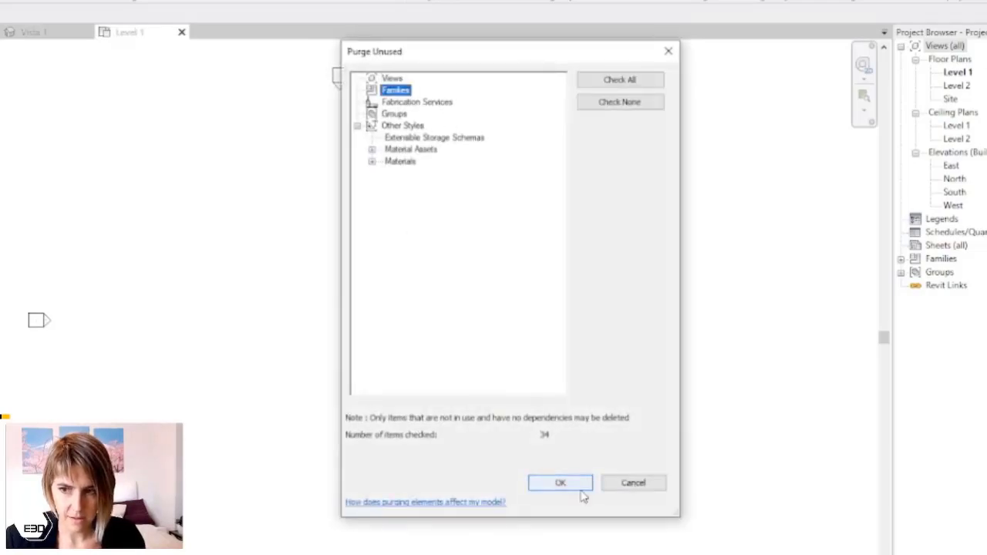
Step: Finish the purge and delete the Basic Wall type Exterior - Brick on Mtl. Stud
{"action": "left_click", "coordinate": [617, 487]}
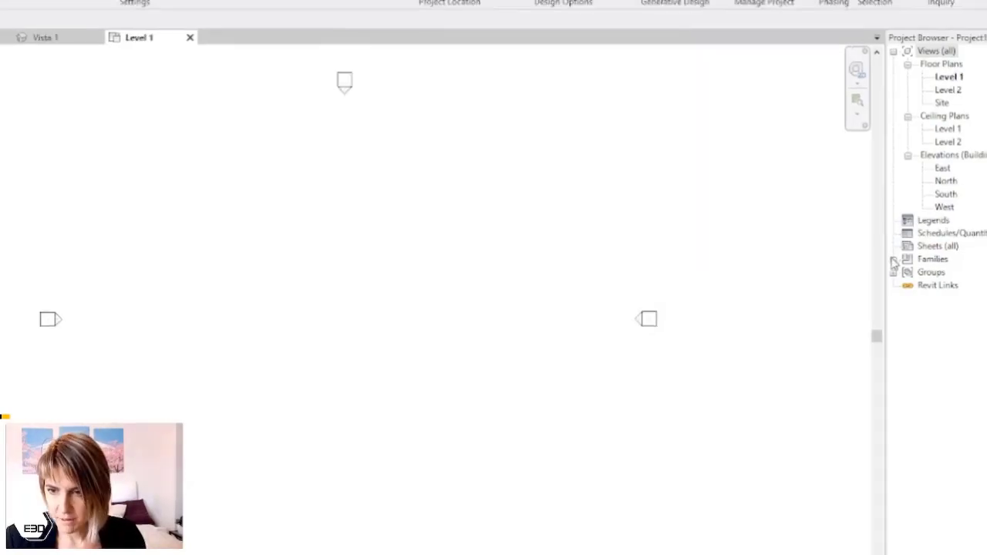
{"action": "left_click", "coordinate": [818, 505]}
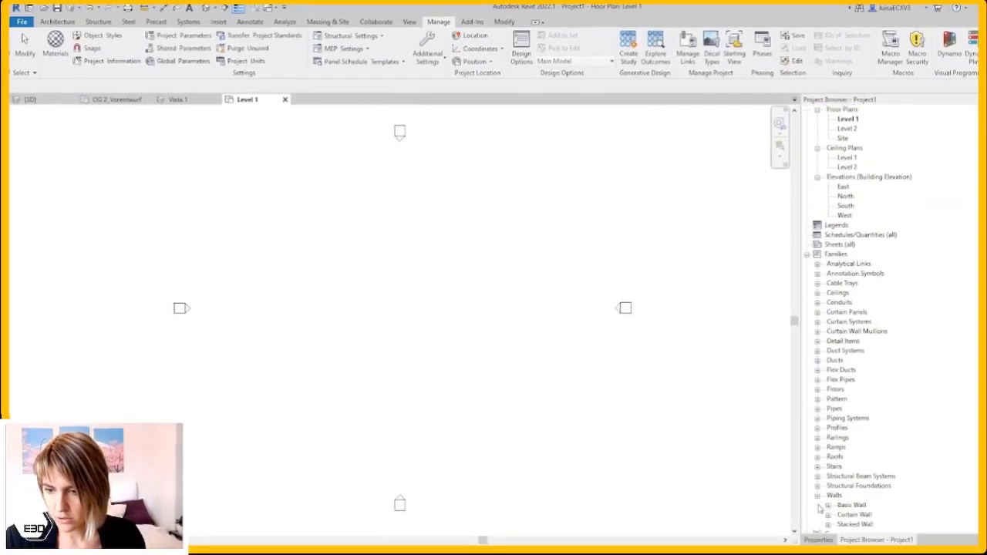
{"action": "left_click", "coordinate": [781, 465]}
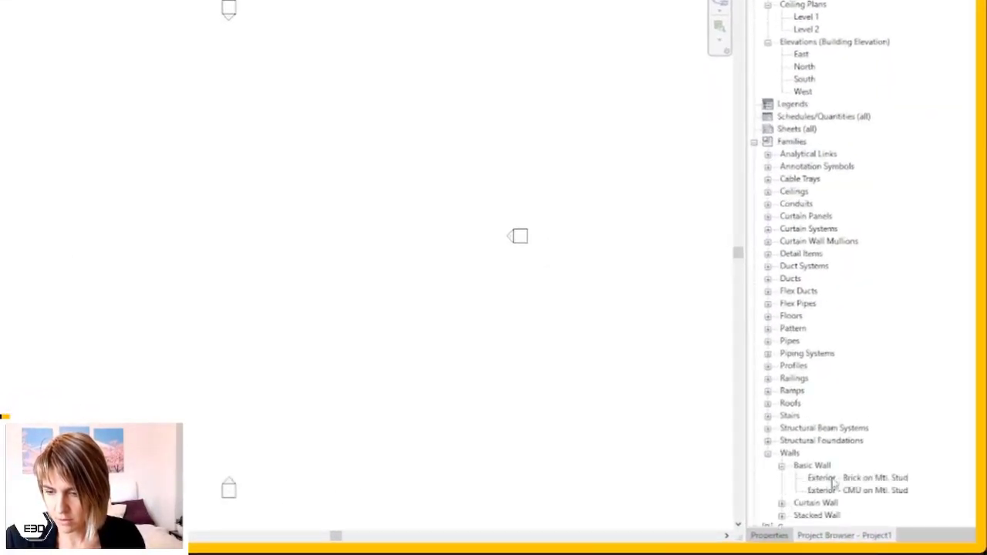
{"action": "key", "text": "Delete"}
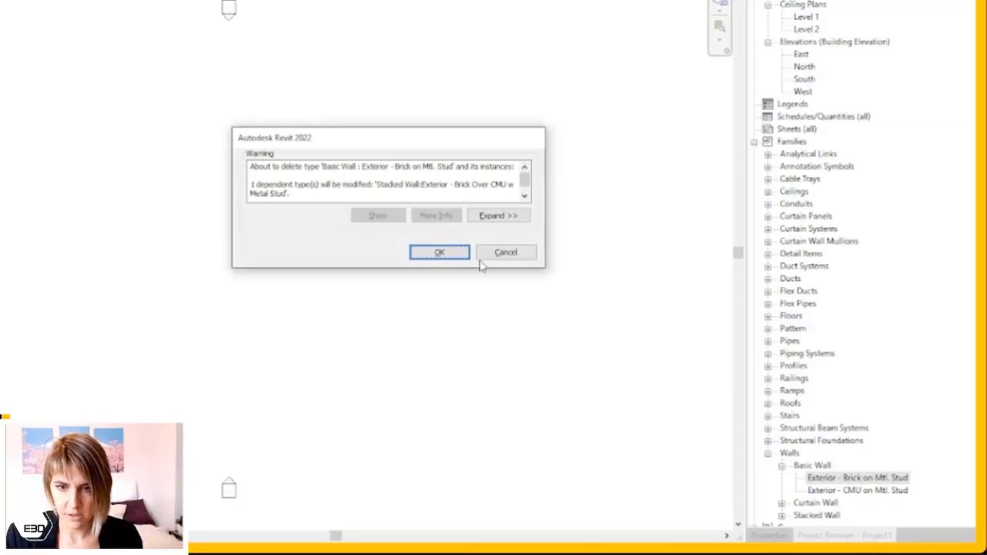
{"action": "left_click", "coordinate": [439, 253]}
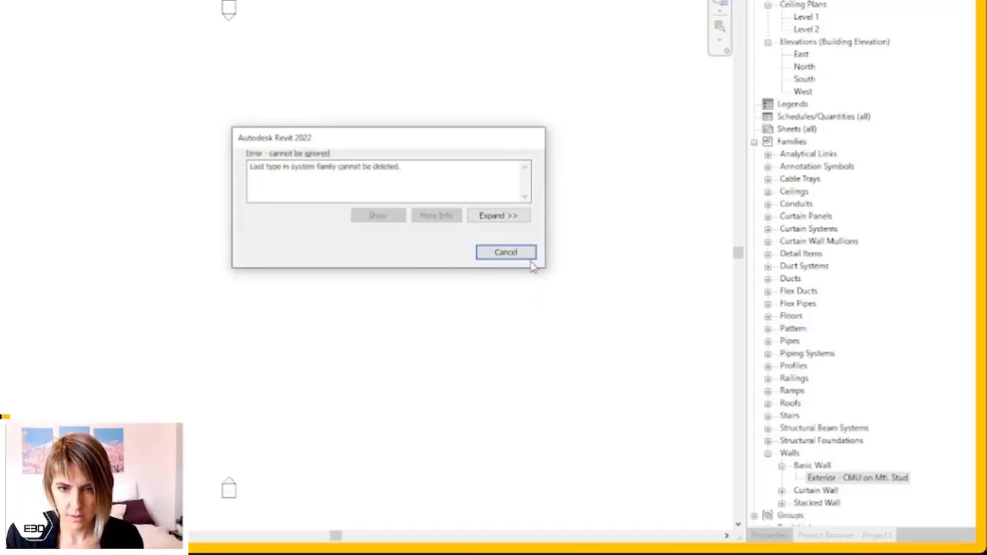
{"action": "left_click", "coordinate": [527, 259]}
Step: Attempt deleting the stacked type Exterior - Brick Over CMU w Metal Stud, dismissing the last-type error
{"action": "left_click", "coordinate": [782, 491]}
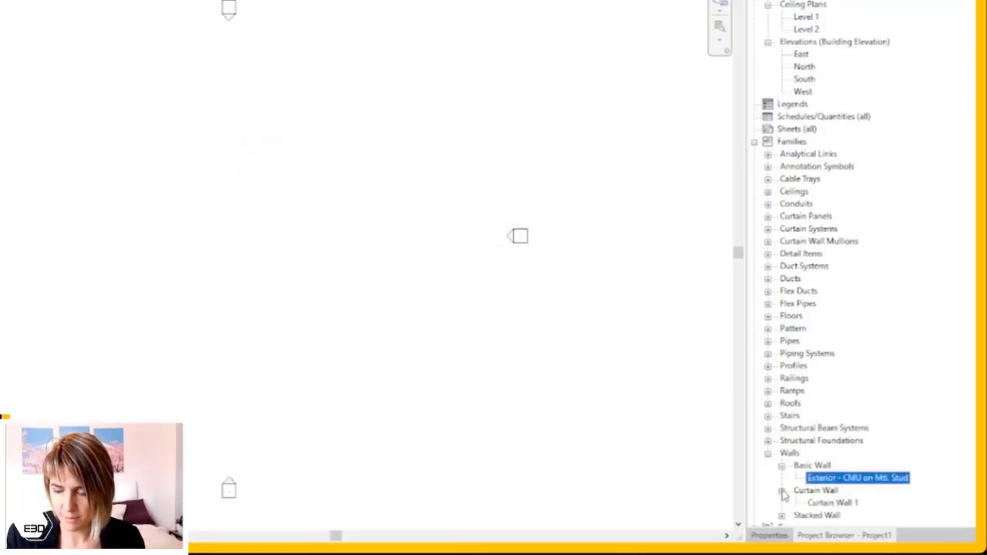
{"action": "left_click", "coordinate": [782, 515]}
{"action": "left_click", "coordinate": [878, 501]}
{"action": "key", "text": "Delete"}
{"action": "left_click", "coordinate": [505, 252]}
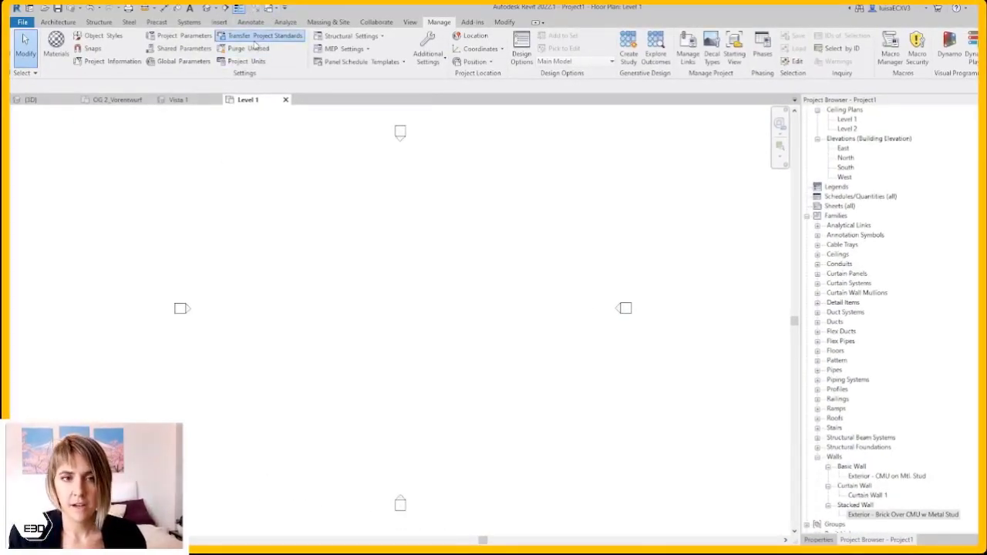
Step: Transfer Wall Types from the BIM_Projekt_Golden_Nugget project into Project1
{"action": "left_click", "coordinate": [254, 42]}
{"action": "left_click", "coordinate": [539, 214]}
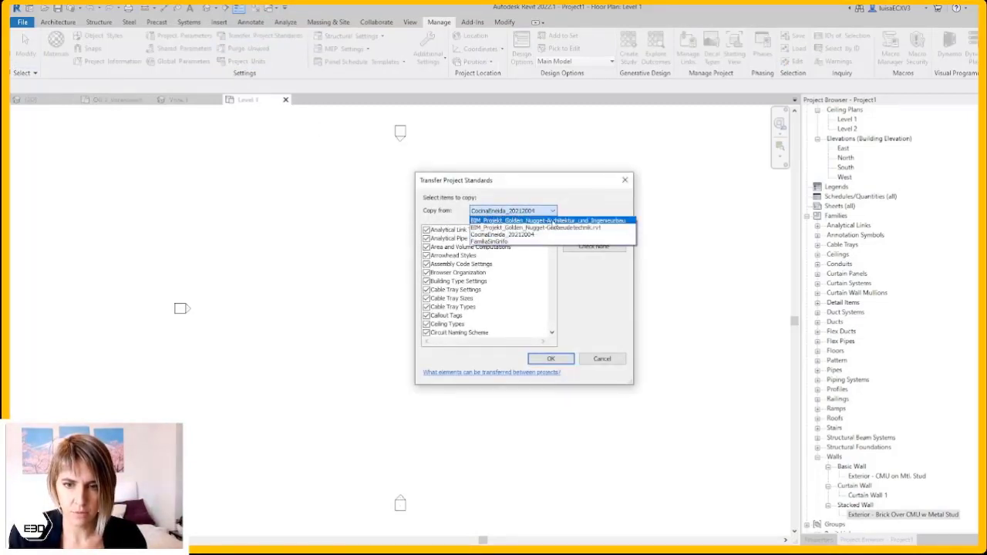
{"action": "left_click", "coordinate": [555, 221]}
{"action": "left_click_drag", "start_coordinate": [552, 244], "coordinate": [552, 330]}
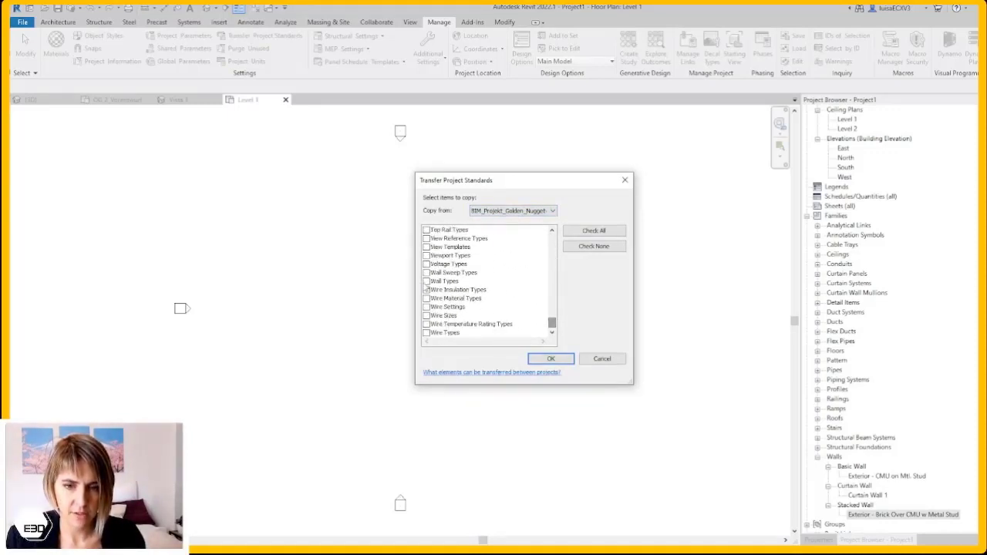
{"action": "left_click", "coordinate": [550, 358]}
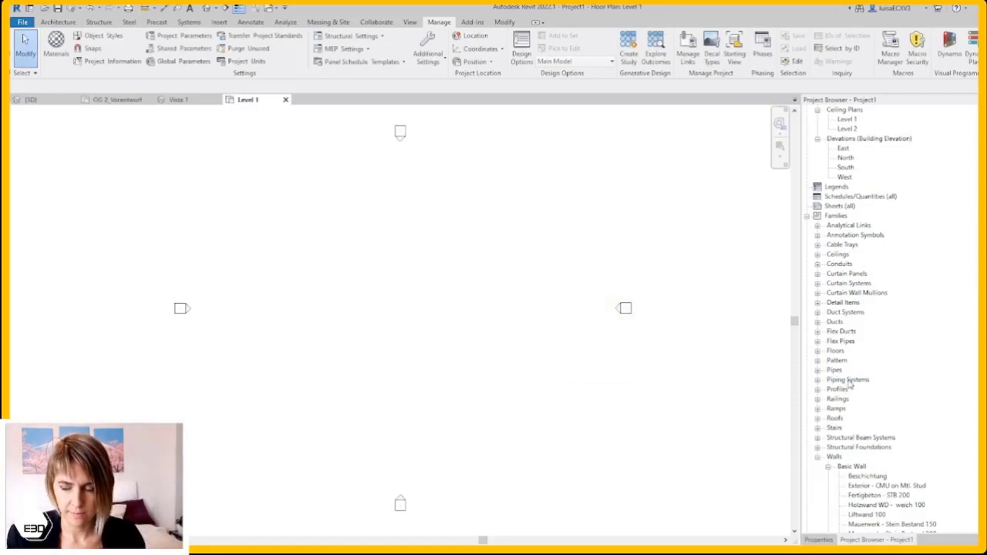
Step: Delete the Basic Wall types from Beschichtung through Mauerwerk - Stein Bestand 330
{"action": "scroll", "coordinate": [850, 383], "scroll_direction": "down", "scroll_amount": 10}
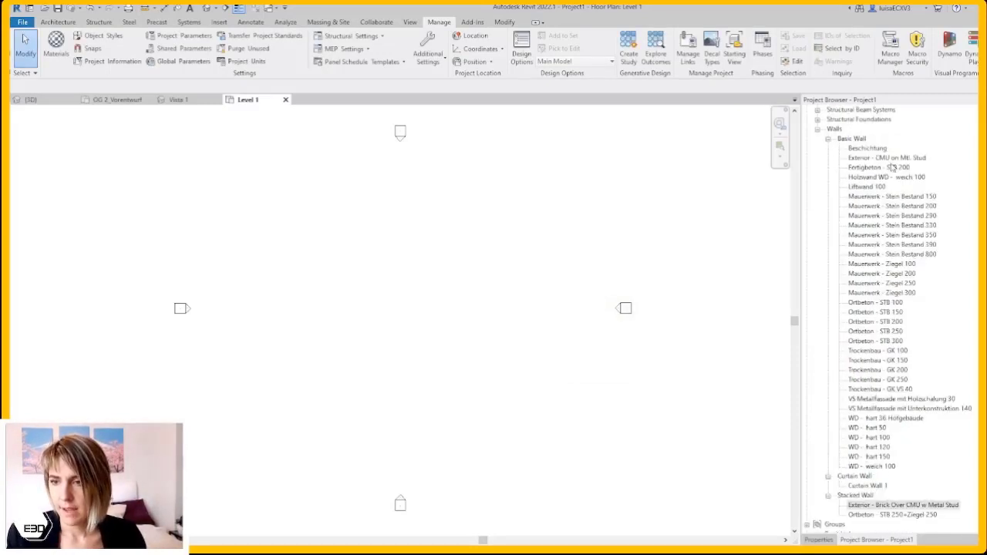
{"action": "left_click", "coordinate": [869, 148]}
{"action": "left_click", "coordinate": [878, 225], "text": "shift"}
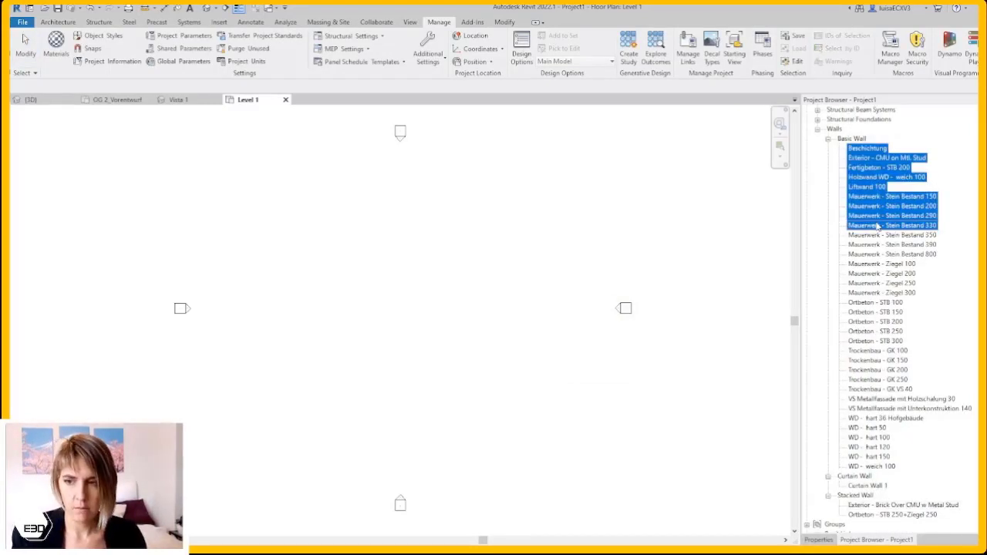
{"action": "key", "text": "Delete"}
{"action": "left_click", "coordinate": [564, 323]}
Step: Delete the next range of wall types down to WD - weich 100
{"action": "left_click", "coordinate": [892, 235]}
{"action": "left_click", "coordinate": [872, 465], "text": "shift"}
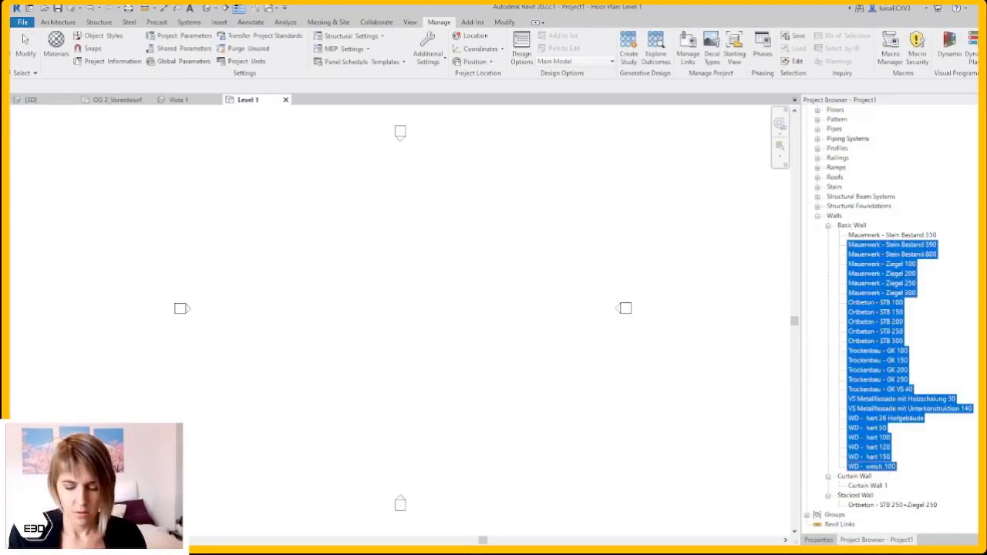
{"action": "key", "text": "Delete"}
{"action": "left_click", "coordinate": [564, 323]}
{"action": "key", "text": "Return"}
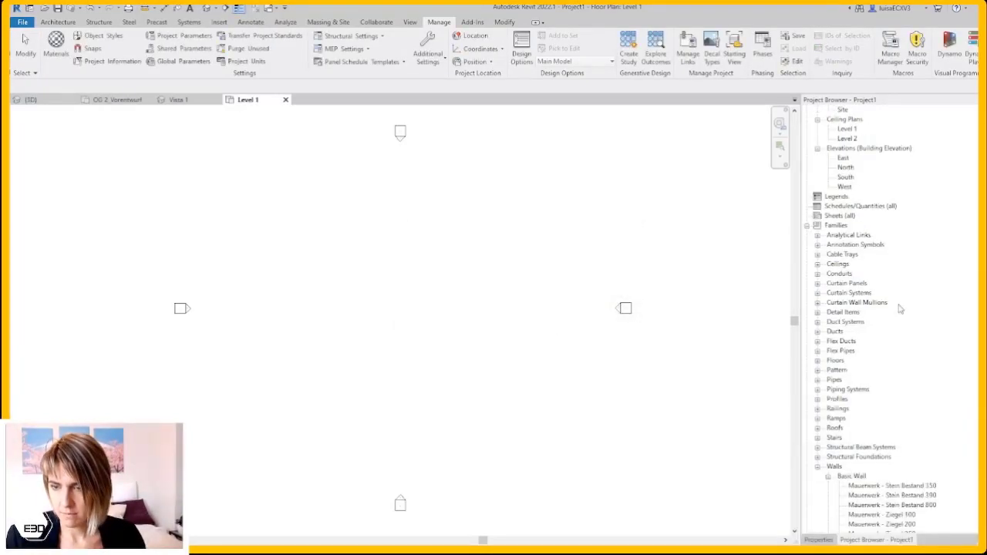
Step: Delete the wall types down to Ortbeton - STB 200, accepting the dependent type change
{"action": "scroll", "coordinate": [862, 411], "scroll_direction": "down", "scroll_amount": 2}
{"action": "scroll", "coordinate": [871, 370], "scroll_direction": "down", "scroll_amount": 3}
{"action": "scroll", "coordinate": [886, 324], "scroll_direction": "down", "scroll_amount": 3}
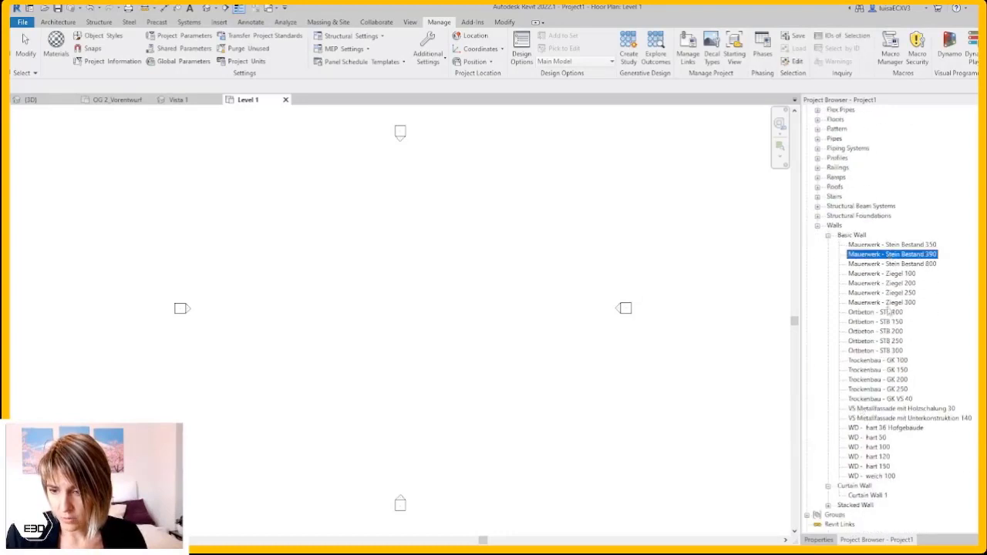
{"action": "left_click", "coordinate": [882, 331], "text": "shift"}
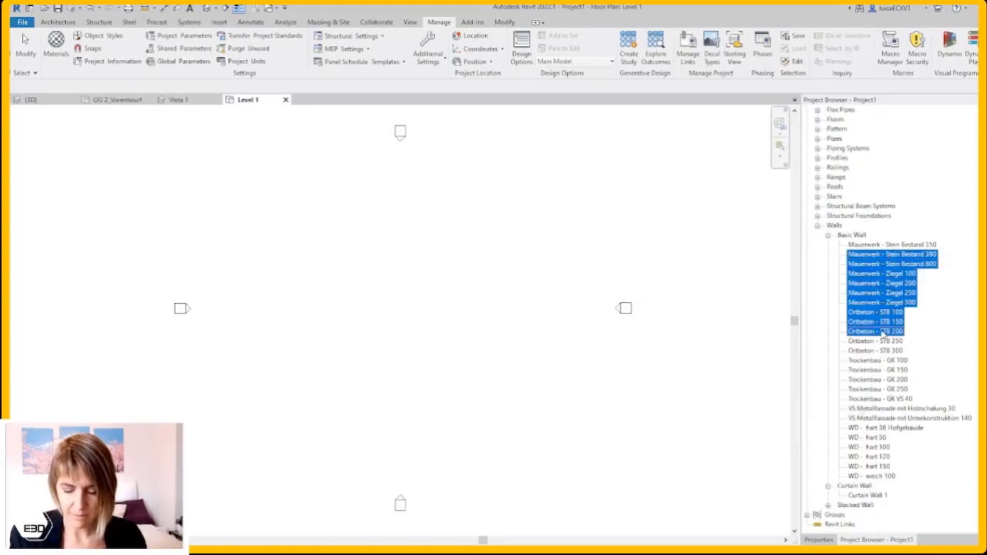
{"action": "key", "text": "Delete"}
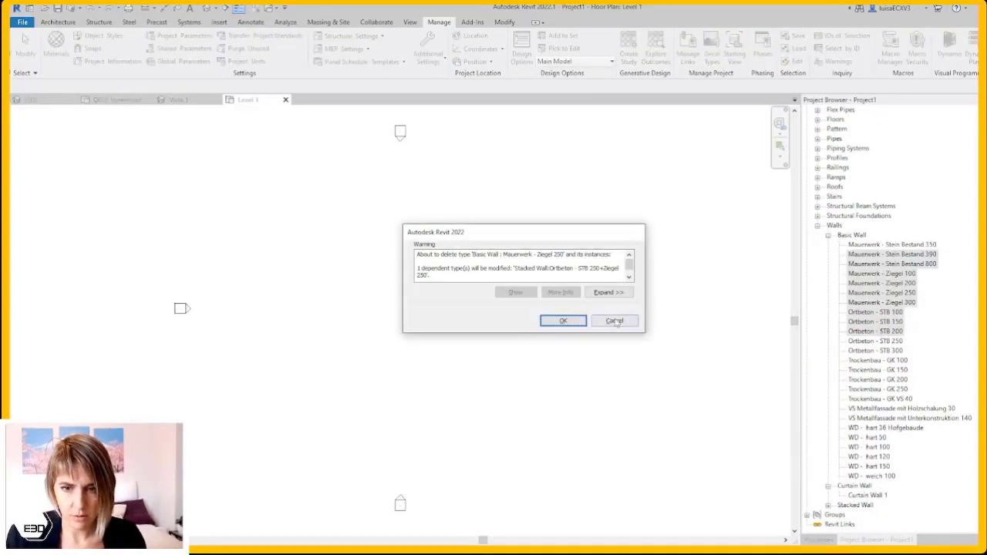
{"action": "key", "text": "Return"}
{"action": "key", "text": "Delete"}
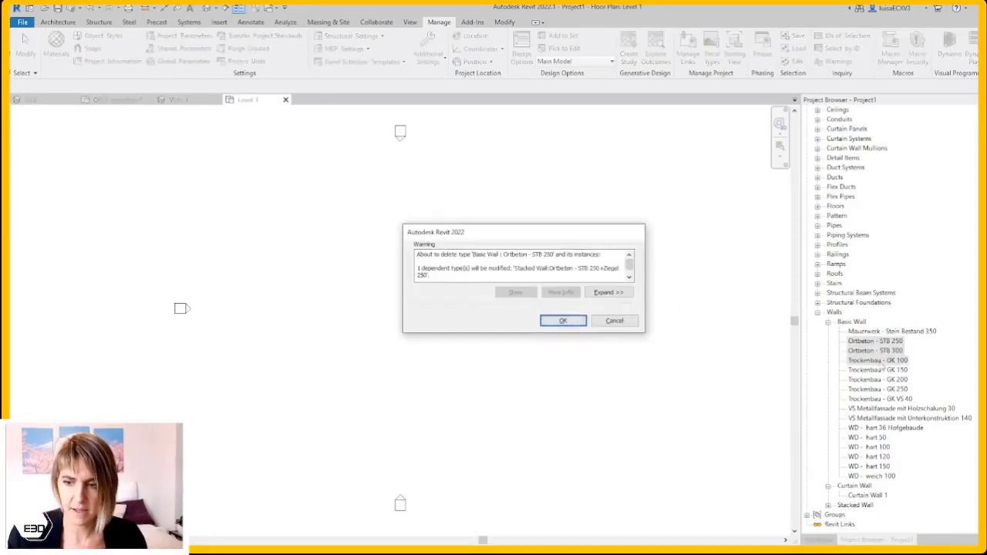
{"action": "left_click", "coordinate": [562, 319]}
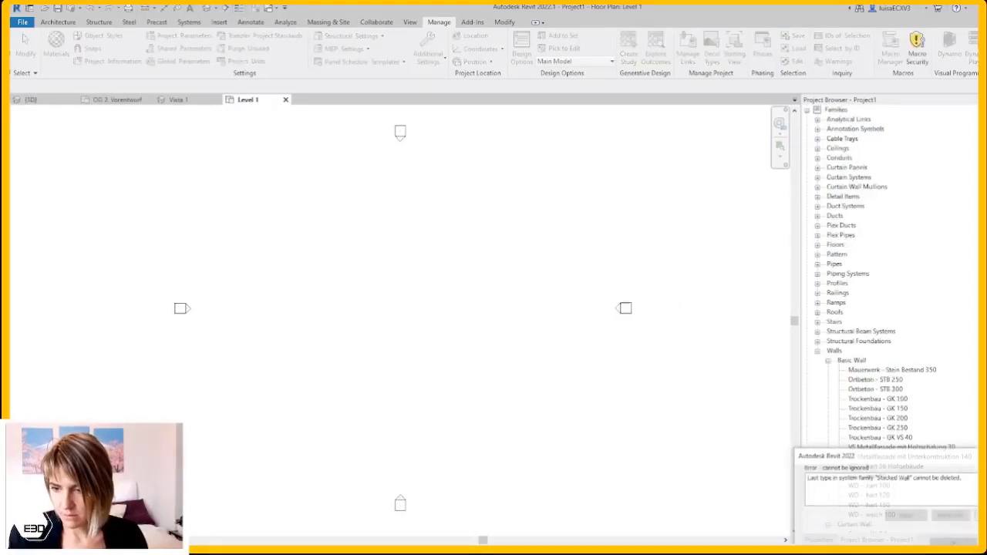
{"action": "key", "text": "Return"}
Step: Delete the Trockenbau - GK 100 and facade wall types, keeping Ortbeton - STB 250
{"action": "scroll", "coordinate": [878, 383], "scroll_direction": "down", "scroll_amount": 2}
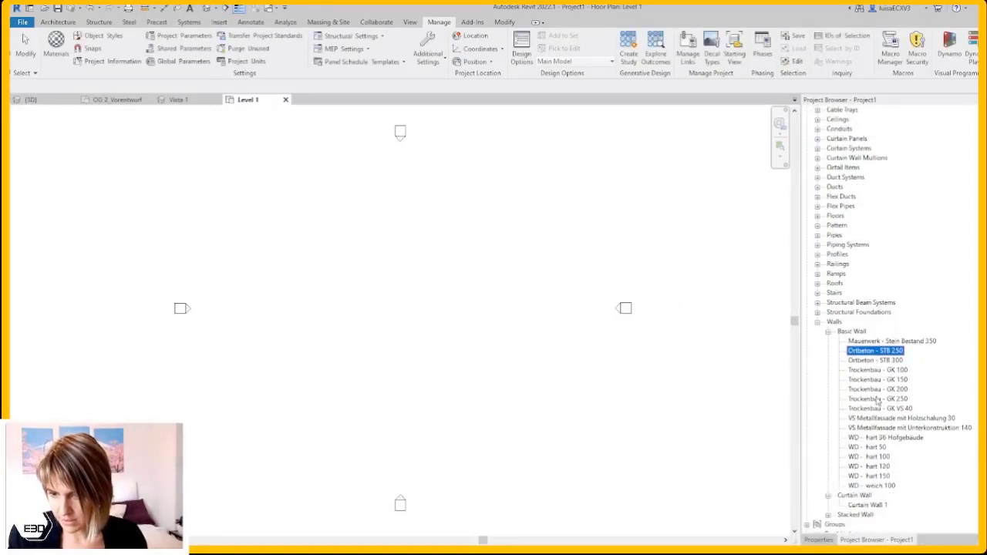
{"action": "scroll", "coordinate": [877, 397], "scroll_direction": "down", "scroll_amount": 1}
{"action": "key", "text": "Delete"}
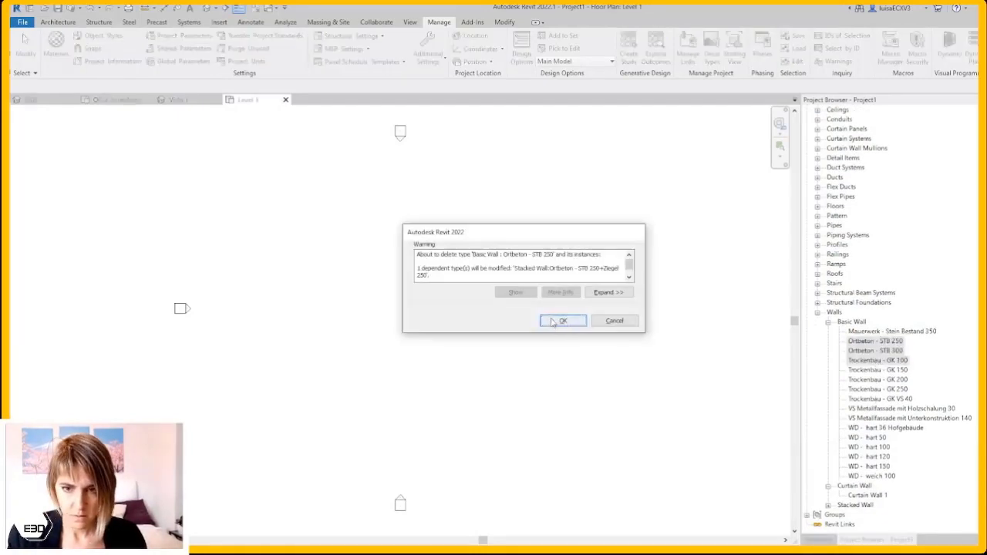
{"action": "left_click", "coordinate": [564, 319]}
{"action": "key", "text": "Return"}
{"action": "left_click", "coordinate": [874, 475]}
{"action": "left_click", "coordinate": [875, 407], "text": "shift"}
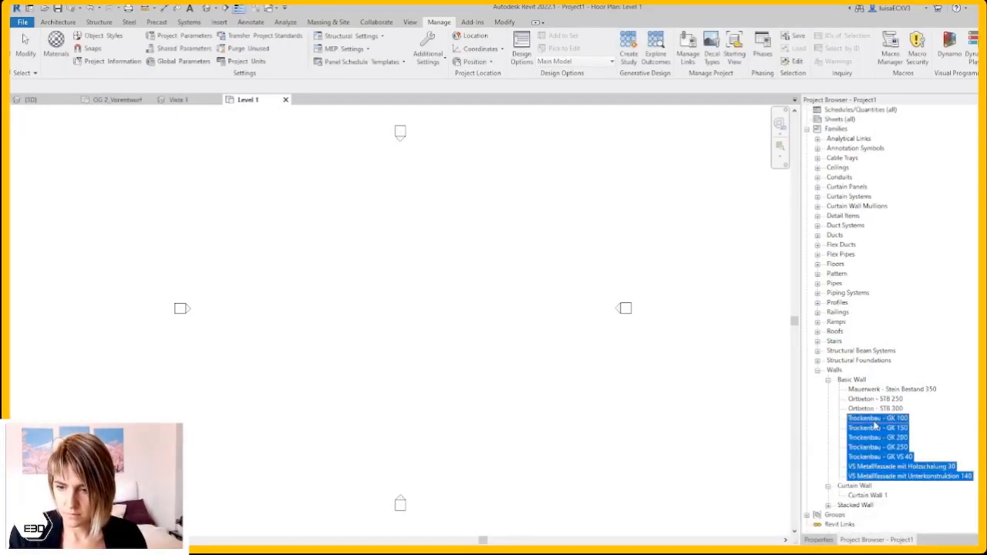
{"action": "key", "text": "Delete"}
{"action": "left_click", "coordinate": [883, 476]}
{"action": "key", "text": "Return"}
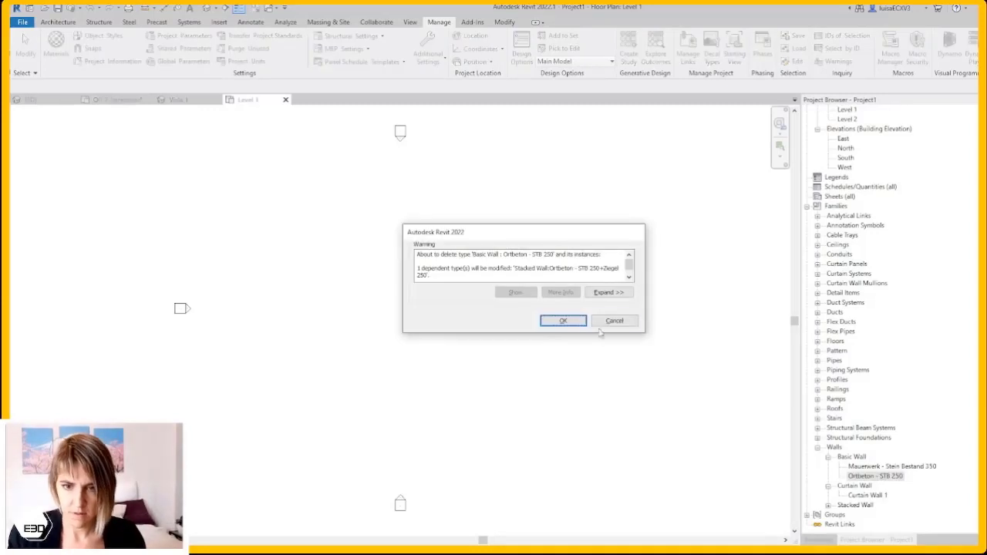
{"action": "key", "text": "Return"}
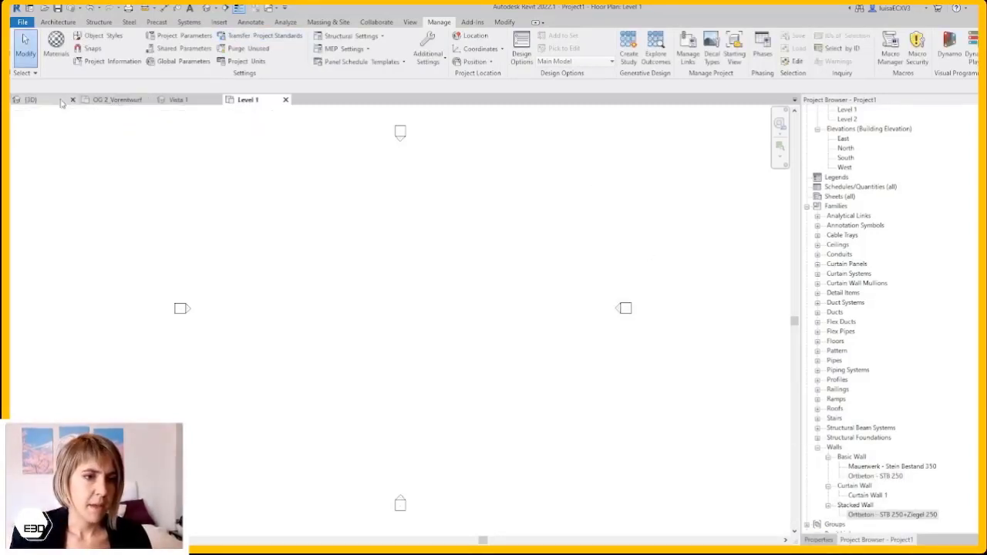
Step: From the CocinaEneida 3D view, copy Project1's Wall Types, overwriting duplicate types
{"action": "left_click", "coordinate": [31, 100]}
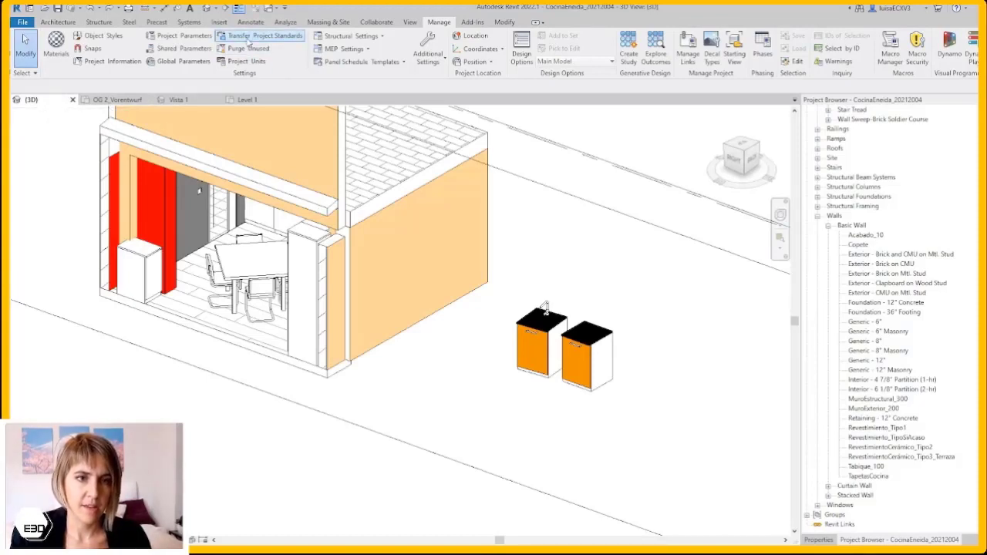
{"action": "left_click", "coordinate": [248, 39]}
{"action": "left_click", "coordinate": [543, 215]}
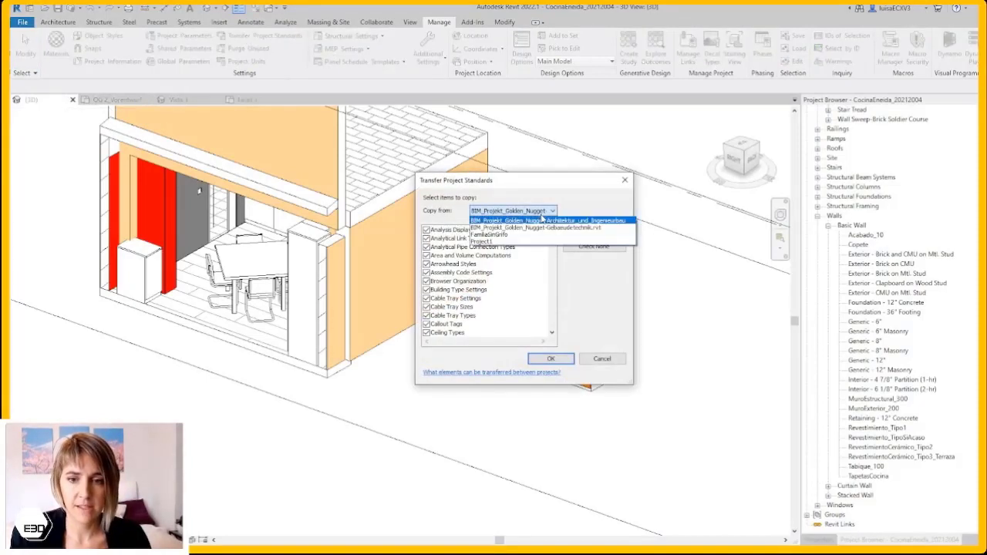
{"action": "left_click", "coordinate": [532, 242]}
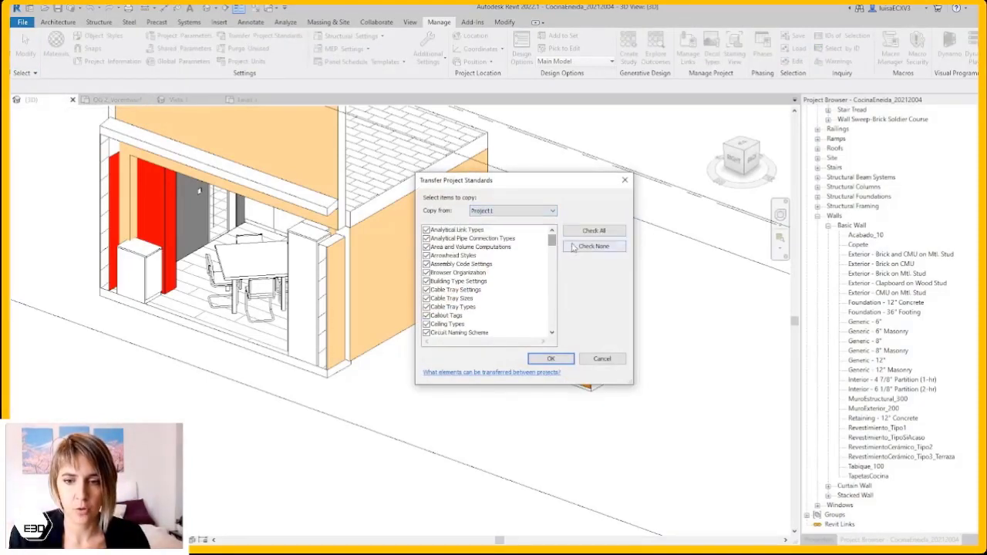
{"action": "scroll", "coordinate": [563, 262], "scroll_direction": "down", "scroll_amount": 4}
{"action": "scroll", "coordinate": [561, 278], "scroll_direction": "down", "scroll_amount": 4}
{"action": "scroll", "coordinate": [560, 286], "scroll_direction": "down", "scroll_amount": 4}
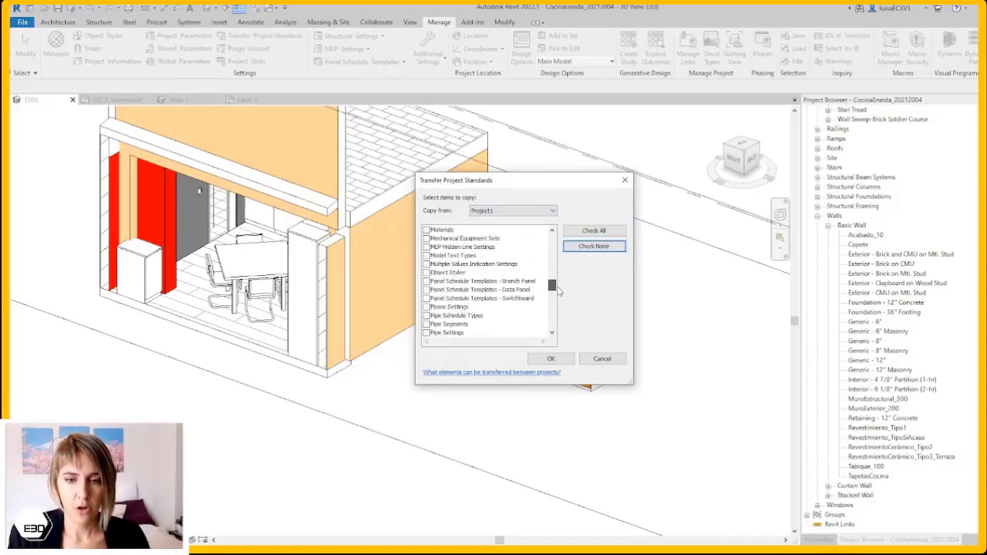
{"action": "scroll", "coordinate": [559, 289], "scroll_direction": "down", "scroll_amount": 4}
{"action": "scroll", "coordinate": [559, 296], "scroll_direction": "down", "scroll_amount": 5}
{"action": "scroll", "coordinate": [560, 330], "scroll_direction": "down", "scroll_amount": 5}
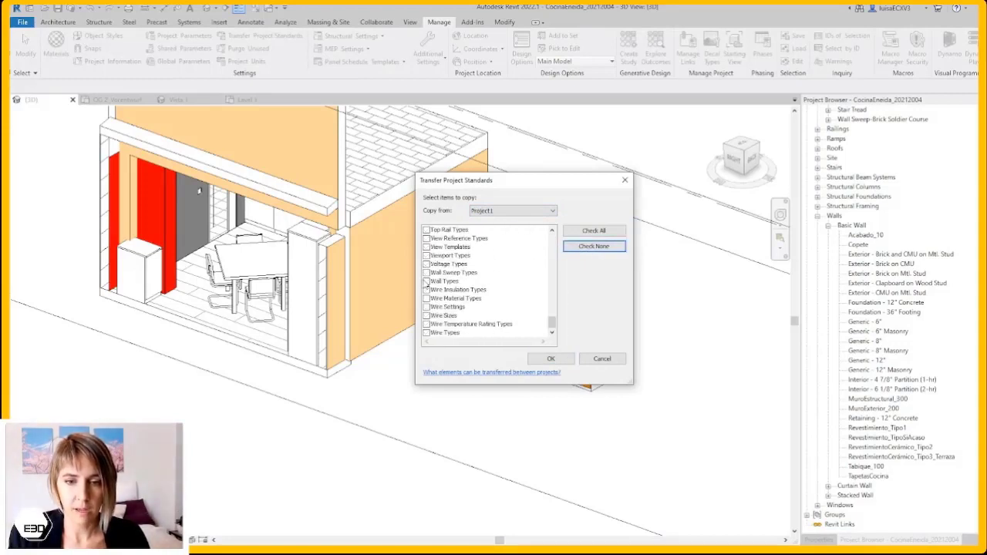
{"action": "left_click", "coordinate": [567, 361]}
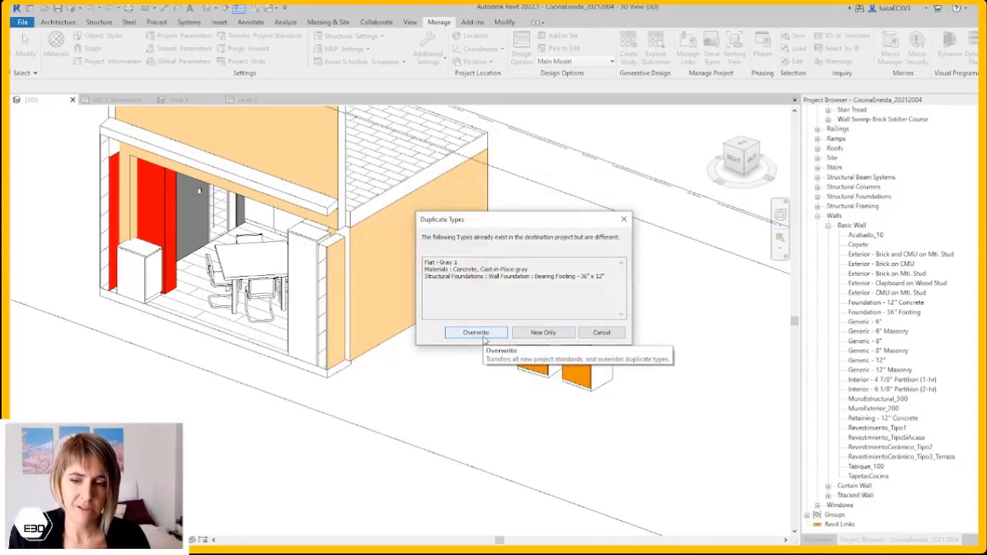
{"action": "left_click", "coordinate": [476, 332]}
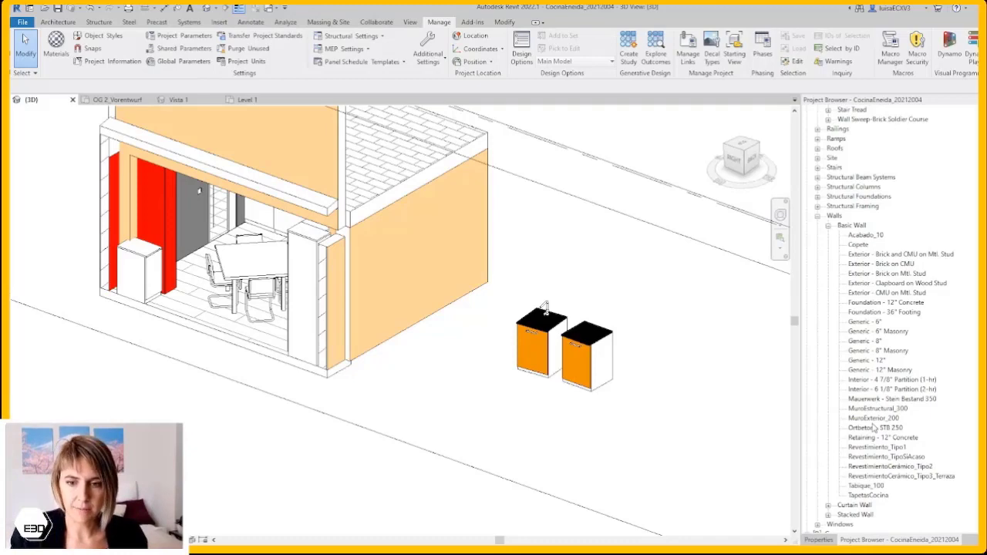
Step: Select the sink cabinet and open its FamiliaConGrifo Ancho600 type properties
{"action": "left_click", "coordinate": [417, 293]}
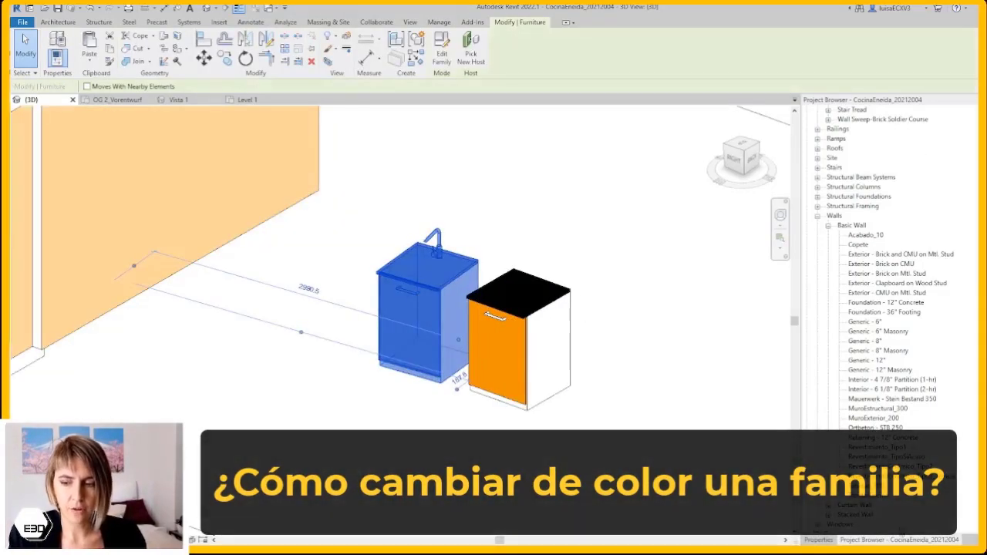
{"action": "left_click", "coordinate": [818, 539]}
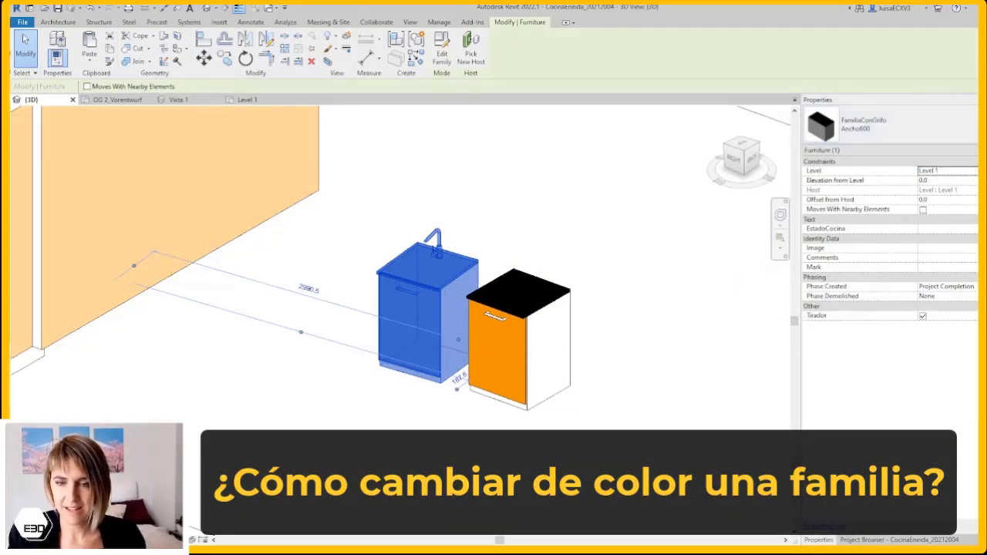
{"action": "left_click", "coordinate": [57, 58]}
{"action": "left_click_drag", "start_coordinate": [370, 61], "coordinate": [686, 67]}
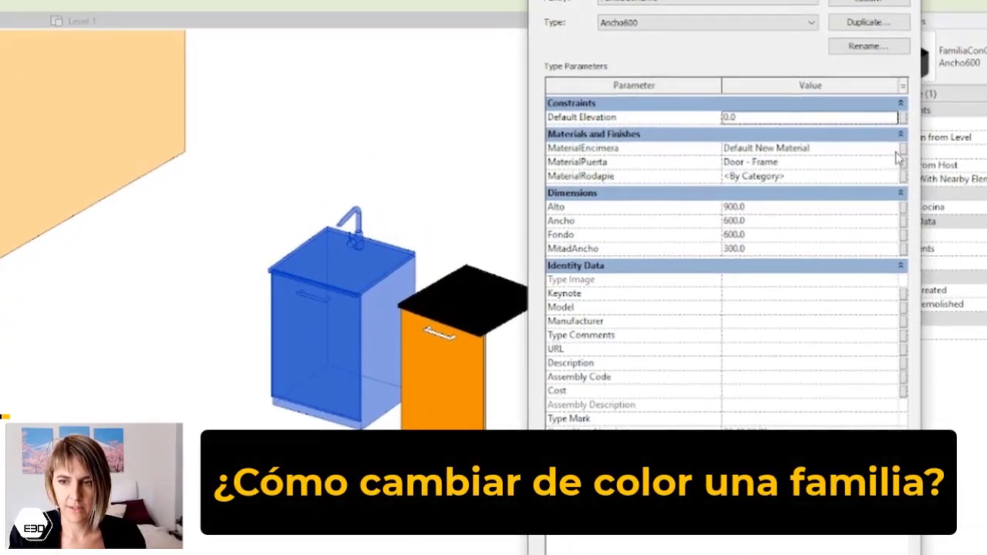
Step: Set MaterialEncimera to Steel, Carbon and apply the type change
{"action": "left_click", "coordinate": [810, 189]}
{"action": "left_click", "coordinate": [895, 148]}
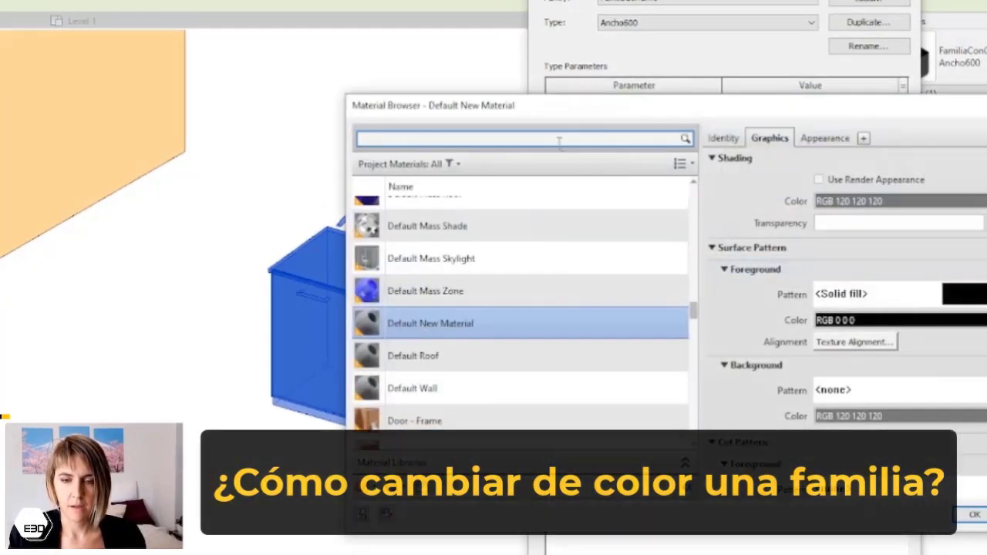
{"action": "left_click_drag", "start_coordinate": [544, 114], "coordinate": [220, 52]}
{"action": "scroll", "coordinate": [154, 154], "scroll_direction": "up", "scroll_amount": 1}
{"action": "left_click", "coordinate": [128, 188]}
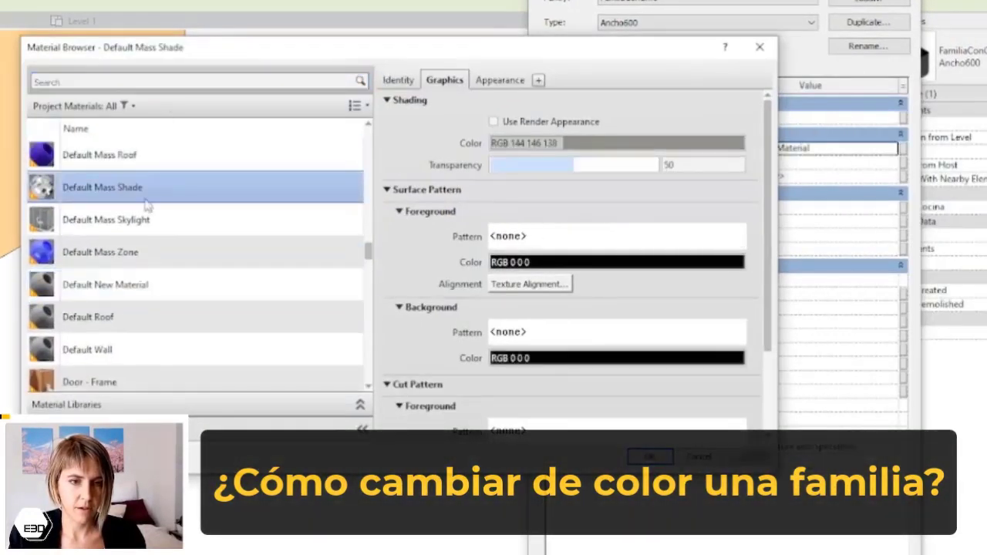
{"action": "scroll", "coordinate": [204, 258], "scroll_direction": "down", "scroll_amount": 10}
{"action": "left_click", "coordinate": [154, 324]}
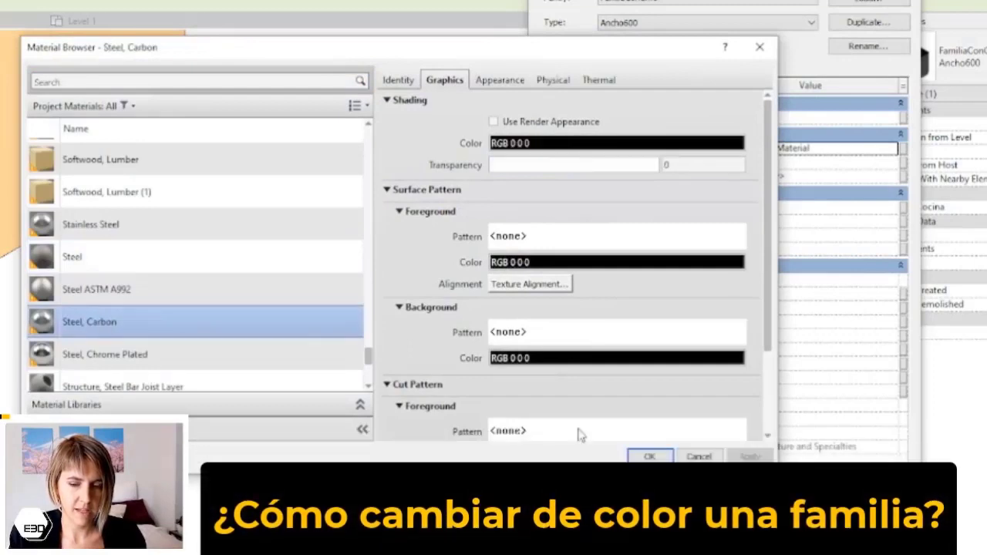
{"action": "left_click", "coordinate": [652, 457]}
{"action": "key", "text": "Return"}
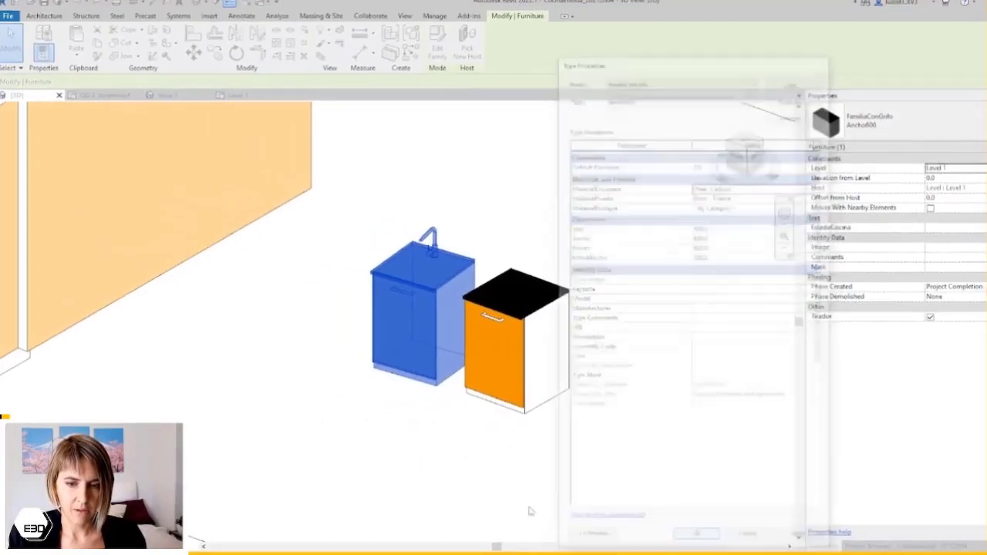